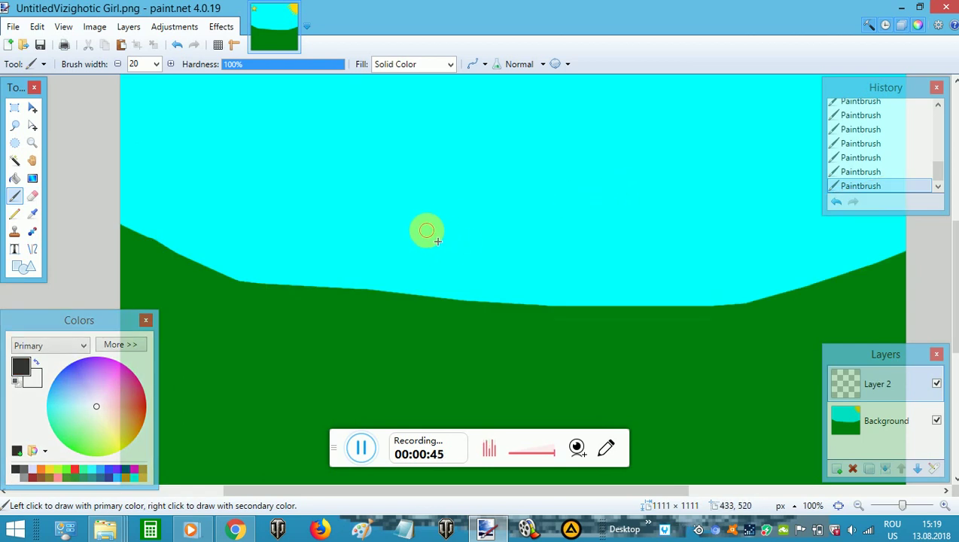
Paint a closed, roughly round black ball outline on Layer 2, centred over the boundary between the sky and the grass.
mouse_move(441, 219)
left_mouse_down()
mouse_move(502, 214)
mouse_move(533, 233)
mouse_move(554, 287)
mouse_move(549, 317)
mouse_move(538, 334)
mouse_move(507, 342)
mouse_move(420, 324)
left_mouse_up()
left_click_drag(415, 287, 418, 254)
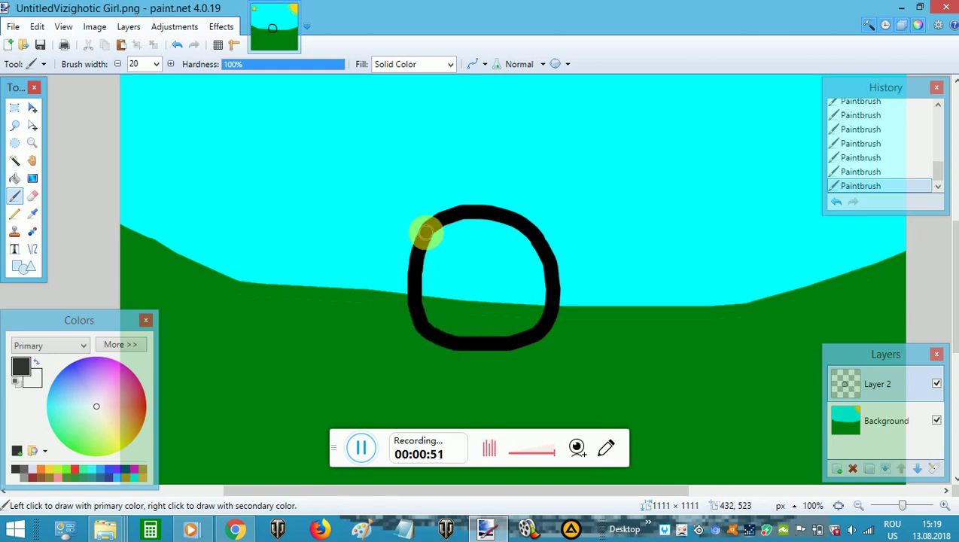
Paint two blue, slightly sloping lines across the inside of the ball with brush width 10, dividing it into three horizontal bands.
left_click(156, 64)
scroll(152, 123, "up", 6)
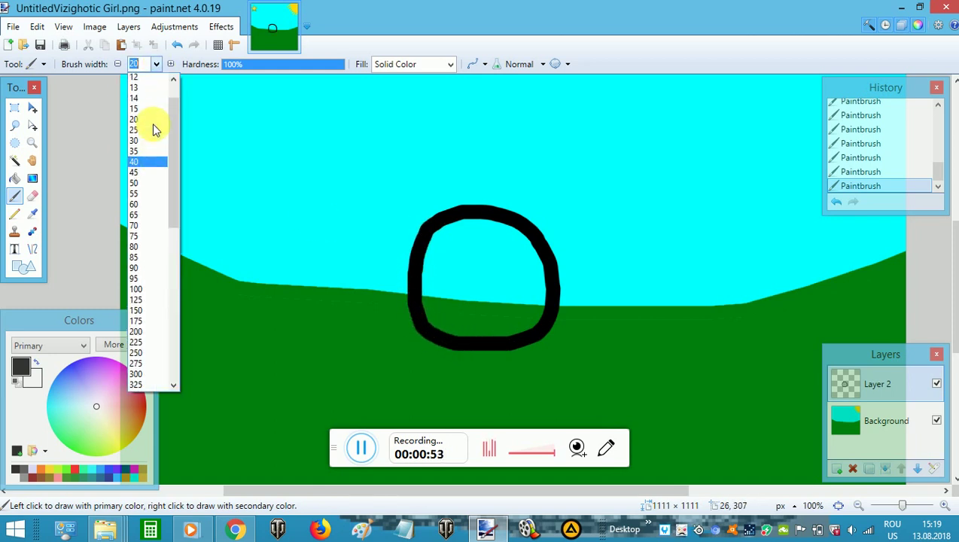
left_click(147, 142)
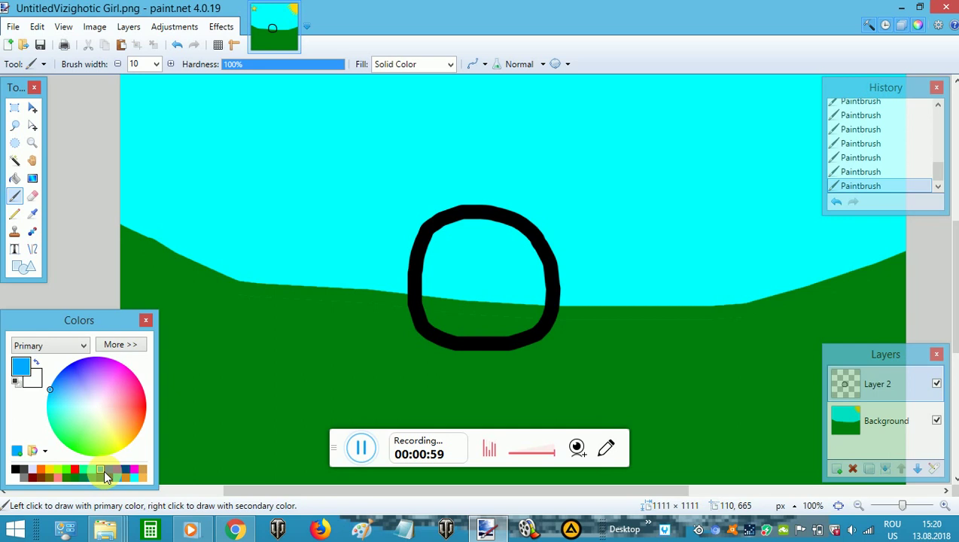
left_click_drag(902, 505, 911, 508)
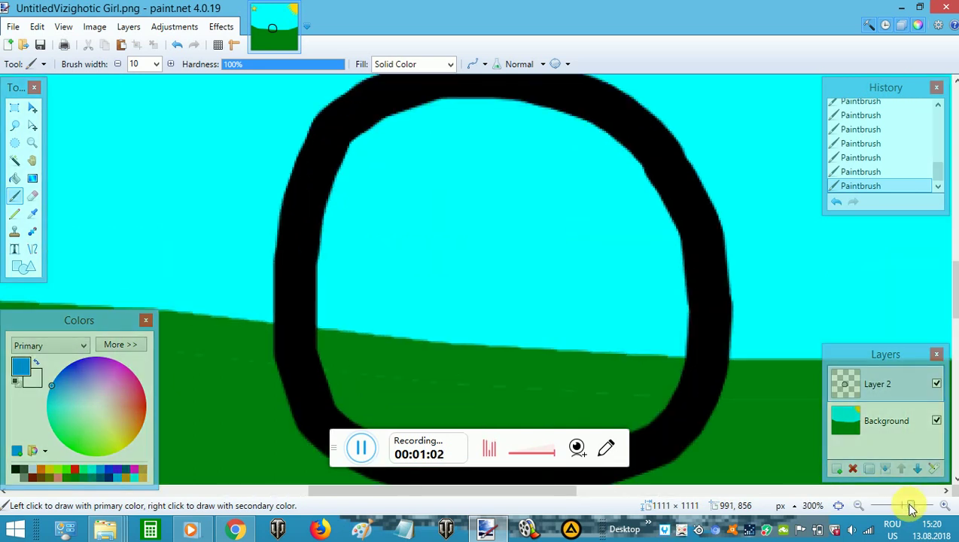
mouse_move(337, 194)
left_mouse_down()
mouse_move(505, 223)
mouse_move(672, 234)
left_mouse_up()
scroll(683, 241, "down", 2)
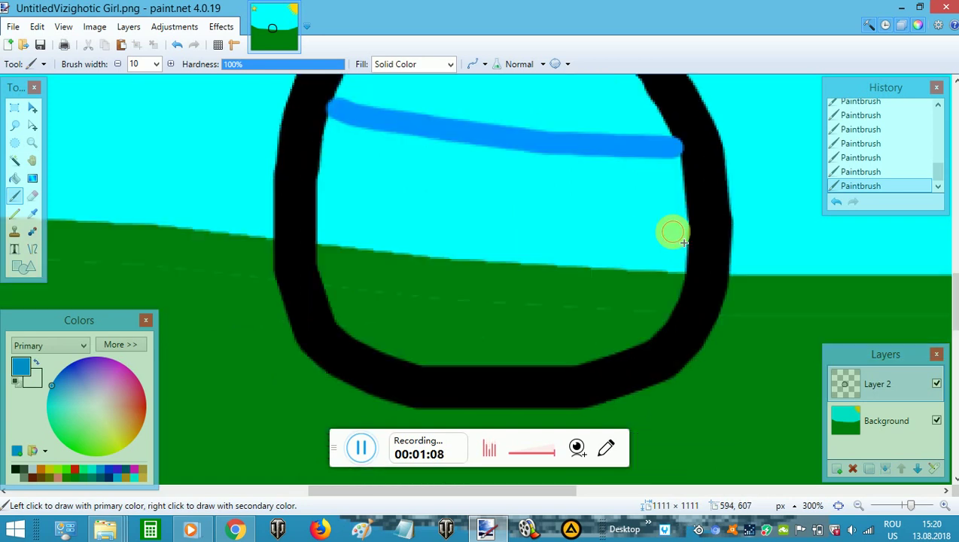
mouse_move(332, 277)
left_mouse_down()
mouse_move(530, 301)
mouse_move(678, 302)
left_mouse_up()
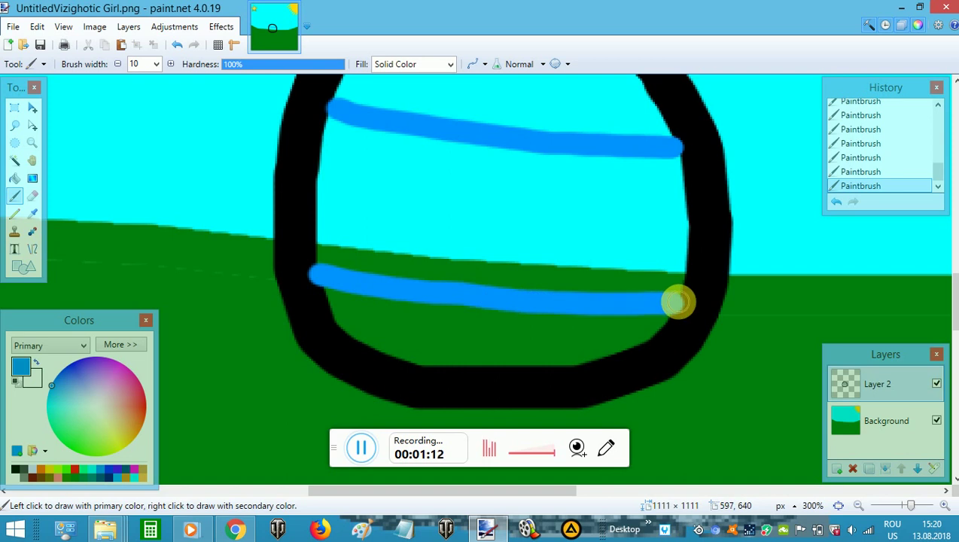
Fill the ball's upper and lower bands with the same blue using the Paint Bucket, setting the tolerance to 65%.
left_click(15, 179)
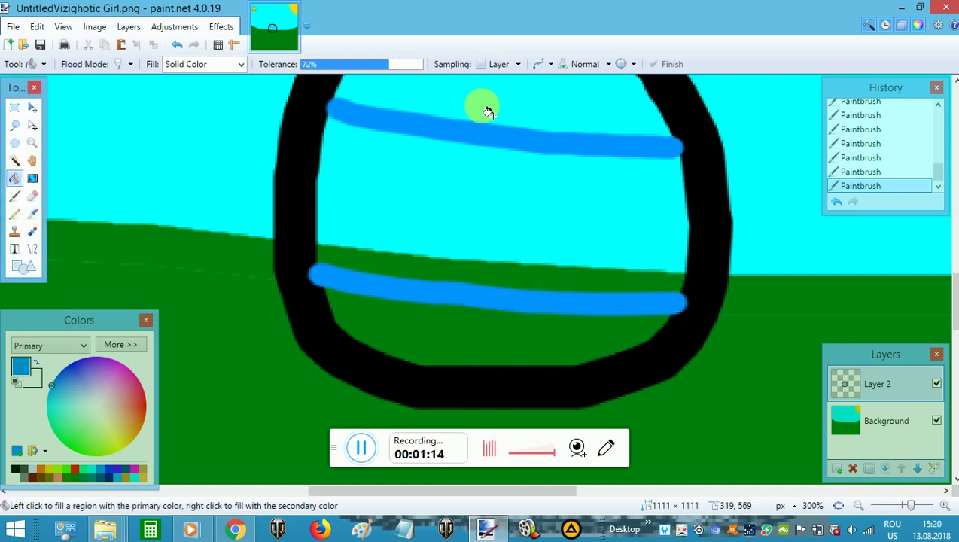
left_click(482, 105)
left_click(378, 65)
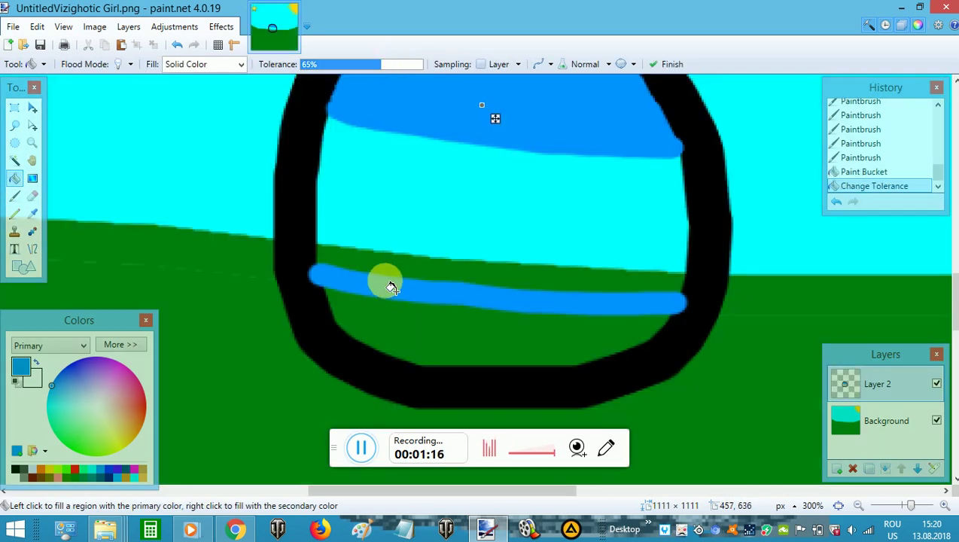
left_click(392, 336)
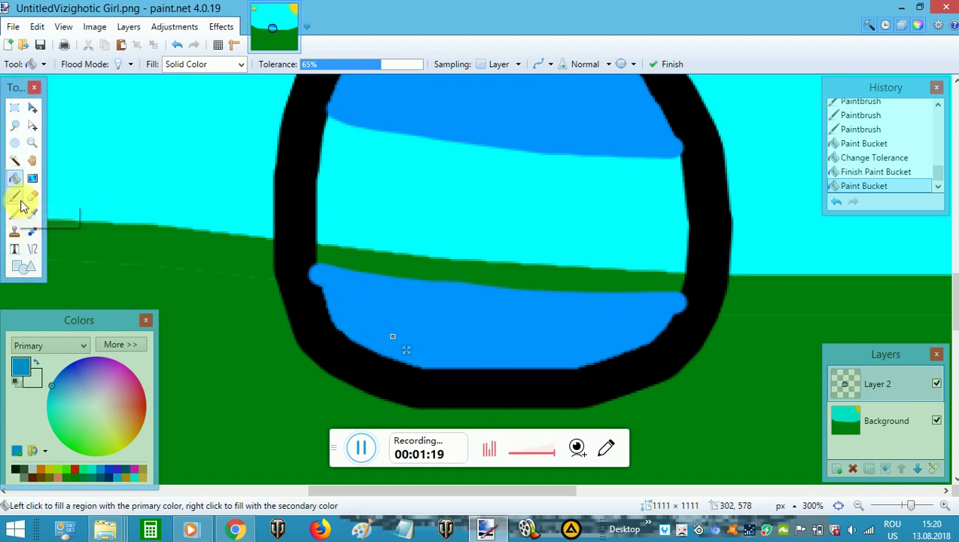
Swap the primary and secondary colors and fill the ball's middle band with white.
left_click(14, 196)
key("x")
left_click(422, 230)
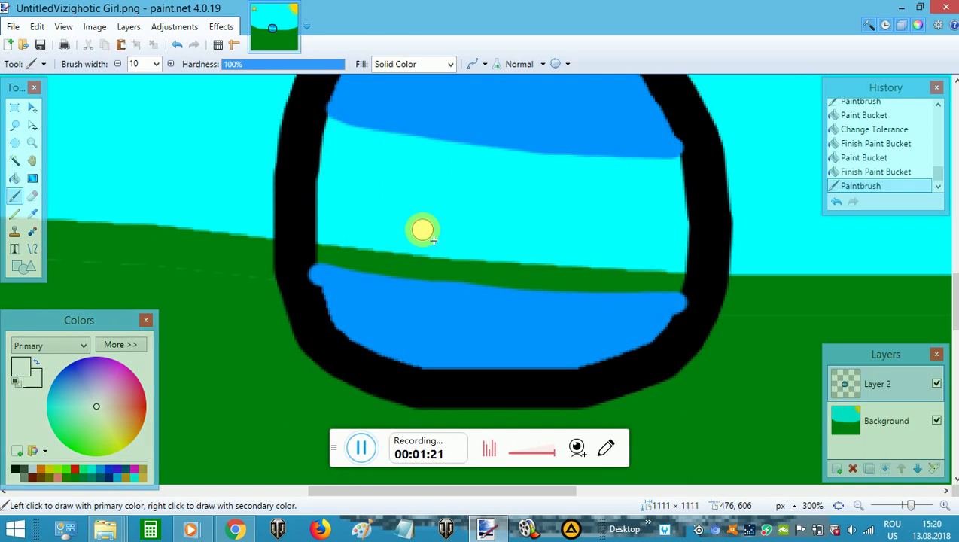
left_click(14, 179)
left_click(406, 180)
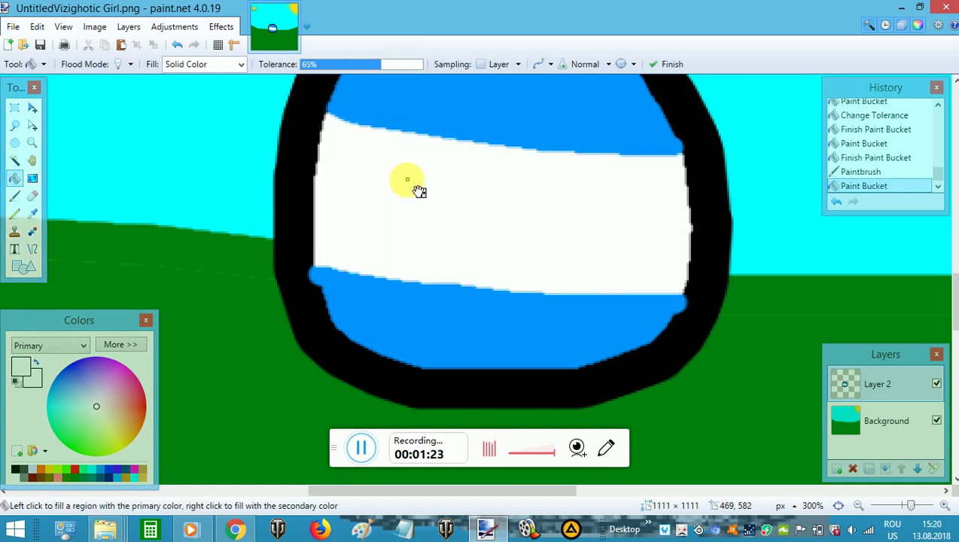
left_click(14, 196)
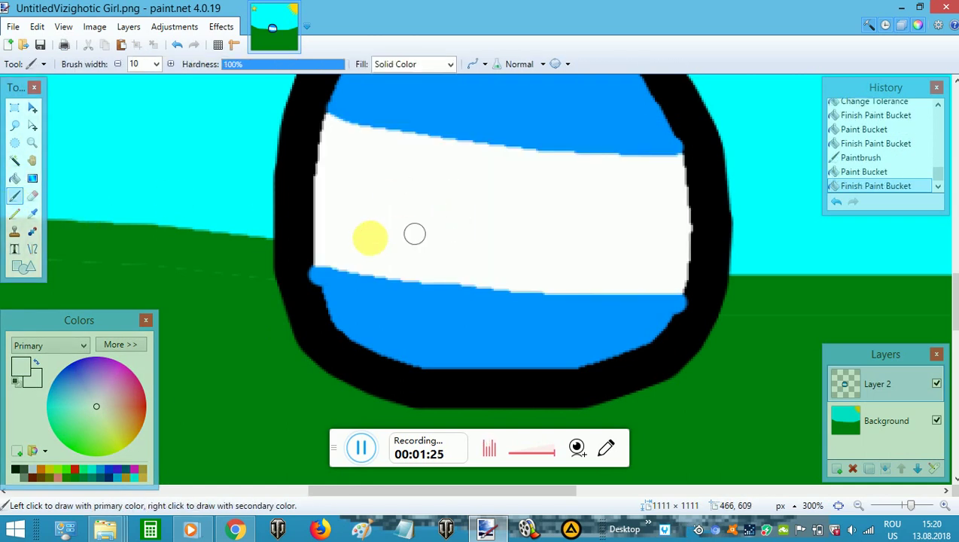
left_click(360, 246)
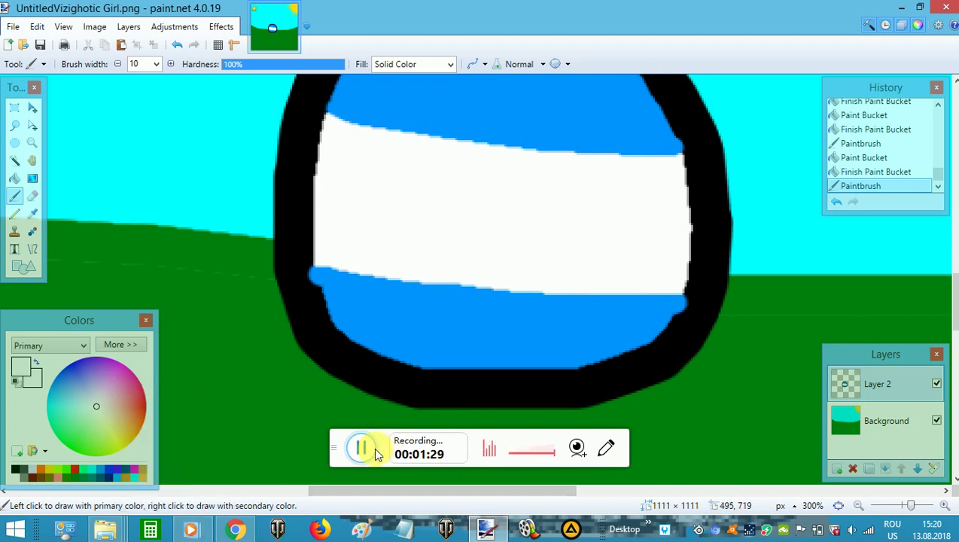
Start playing the Belisarius track in the media player and return to paint.net.
scroll(432, 267, "up", 2)
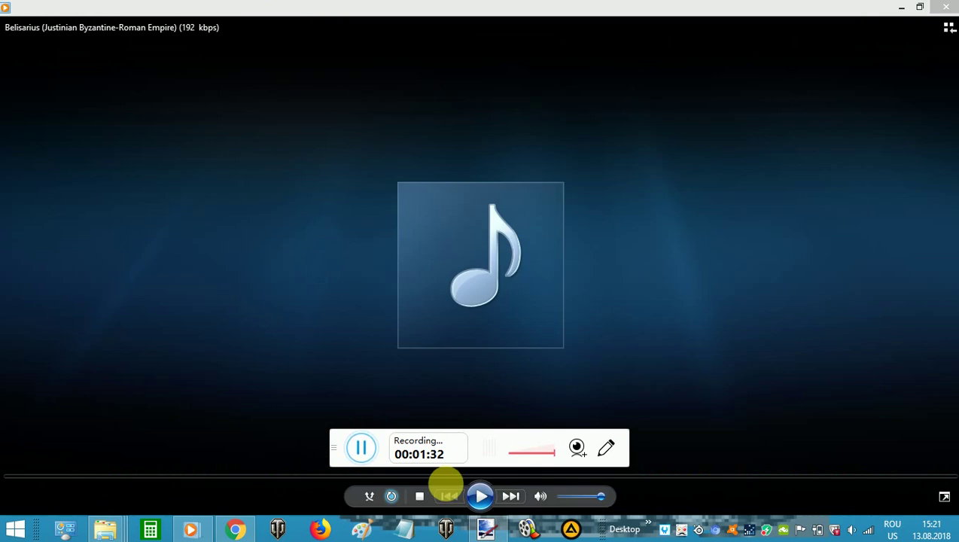
left_click(479, 494)
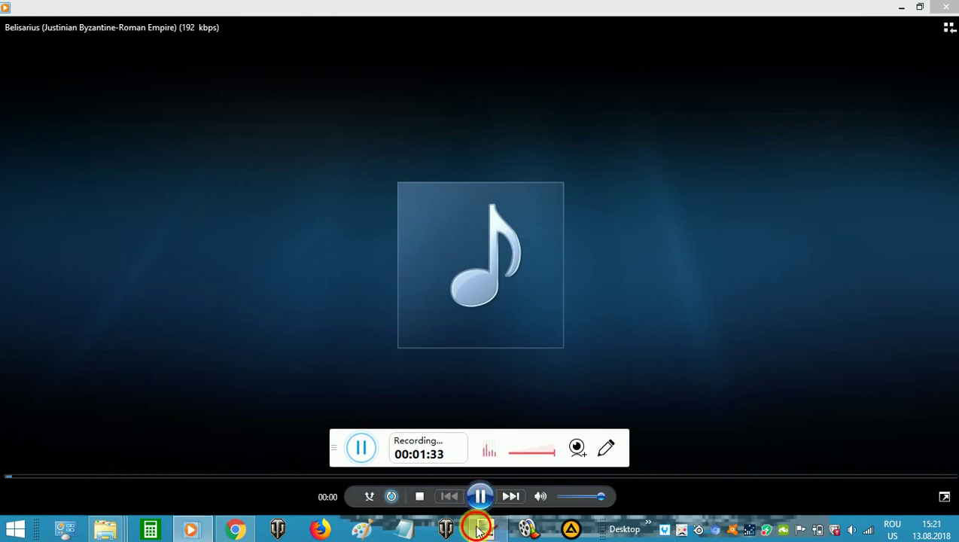
left_click(486, 529)
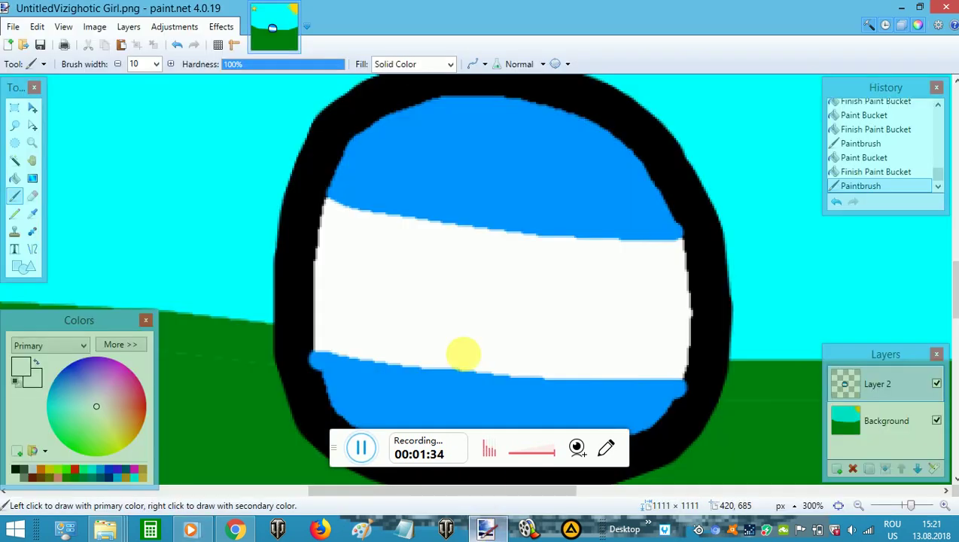
Draw a small golden oval outline with the Pencil in the centre of the white band for the flag's sun.
left_click(142, 468)
left_click(14, 214)
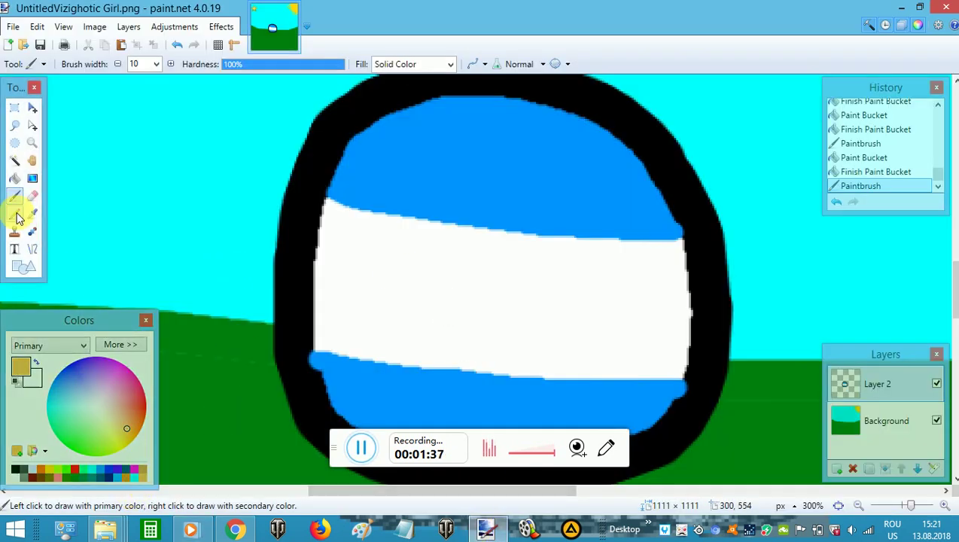
scroll(529, 248, "down", 3)
scroll(911, 507, "up", 2)
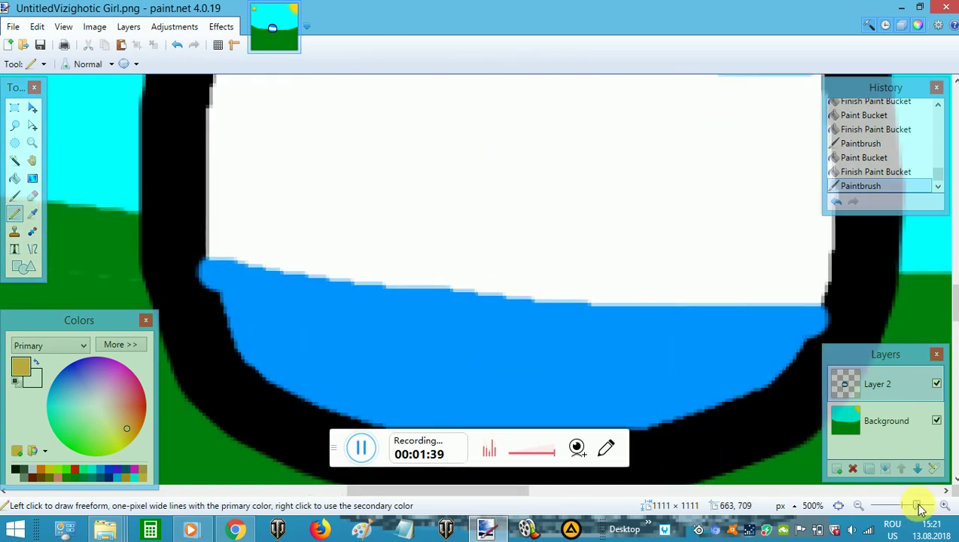
scroll(666, 304, "up", 2)
mouse_move(437, 214)
left_mouse_down()
mouse_move(497, 198)
mouse_move(530, 210)
mouse_move(558, 244)
mouse_move(554, 271)
mouse_move(508, 293)
mouse_move(464, 286)
mouse_move(442, 270)
mouse_move(433, 242)
mouse_move(435, 205)
left_mouse_up()
Fill the sun's oval with a darker orange using the Paint Bucket at 0% tolerance.
left_click(15, 177)
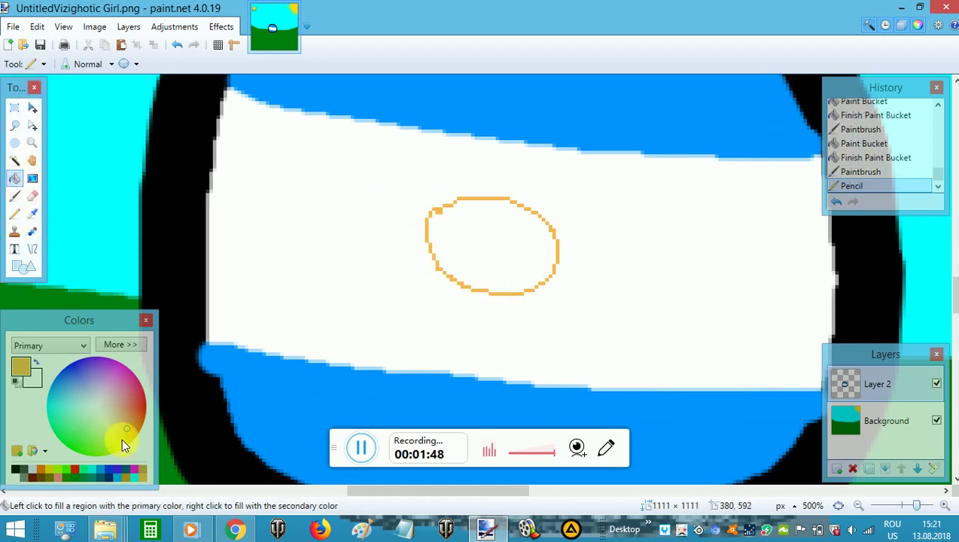
left_click(134, 477)
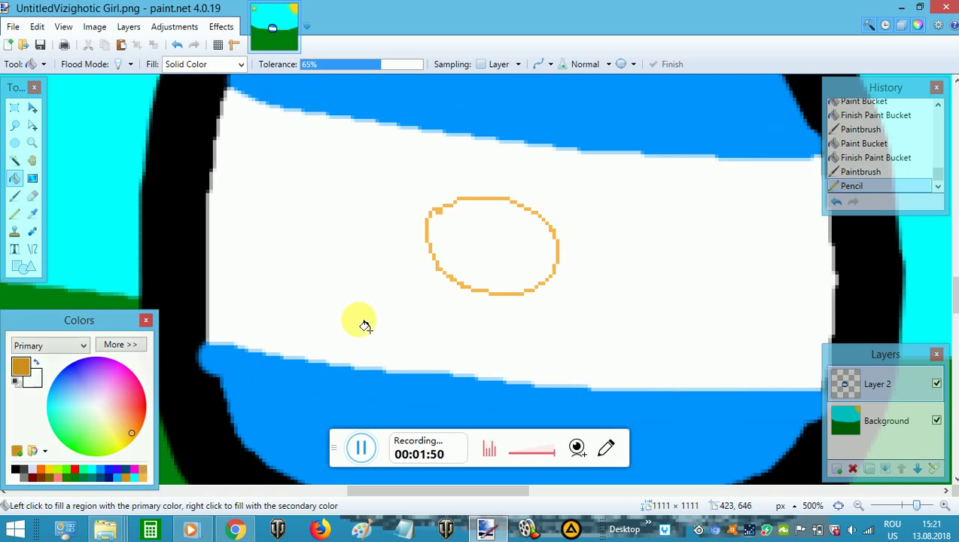
left_click_drag(380, 64, 262, 66)
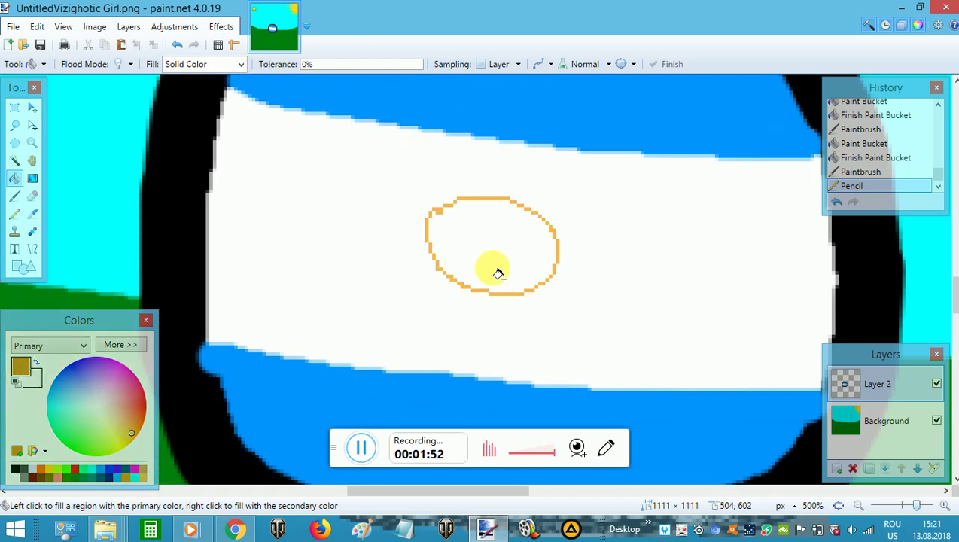
left_click(493, 269)
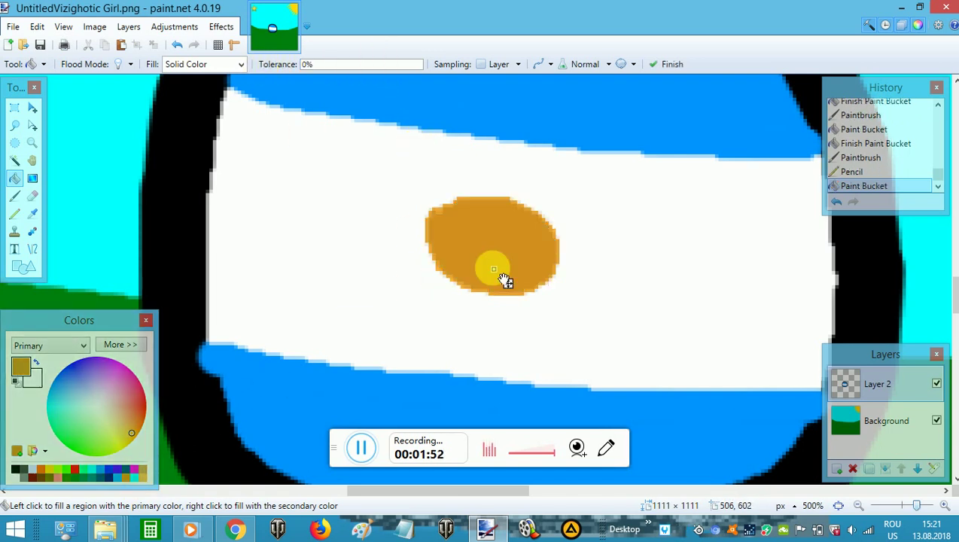
Draw short tan rays with the Pencil all around the edge of the orange sun.
left_click(15, 213)
mouse_move(434, 200)
left_mouse_down()
mouse_move(451, 183)
mouse_move(473, 200)
mouse_move(480, 183)
mouse_move(523, 205)
mouse_move(569, 204)
left_mouse_up()
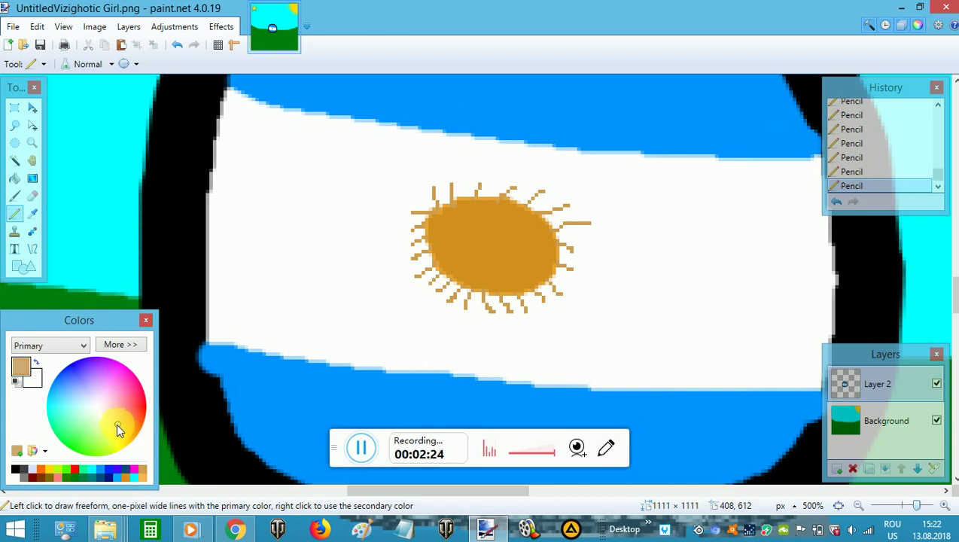
Pick a lighter tan and draw a tiny face on the sun with two eyes, a nose and a smile.
left_click(117, 427)
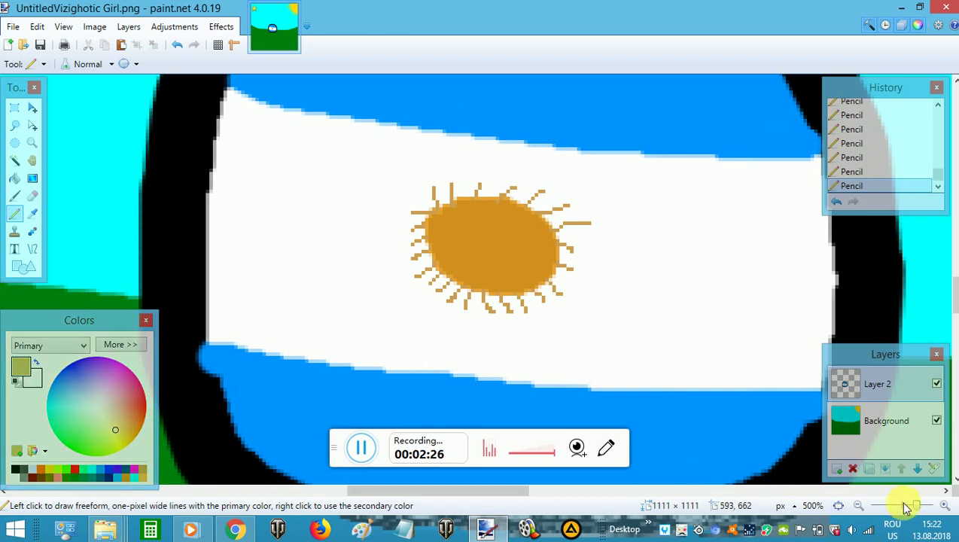
scroll(915, 504, "up", 3)
scroll(535, 322, "up", 2)
scroll(474, 297, "down", 2)
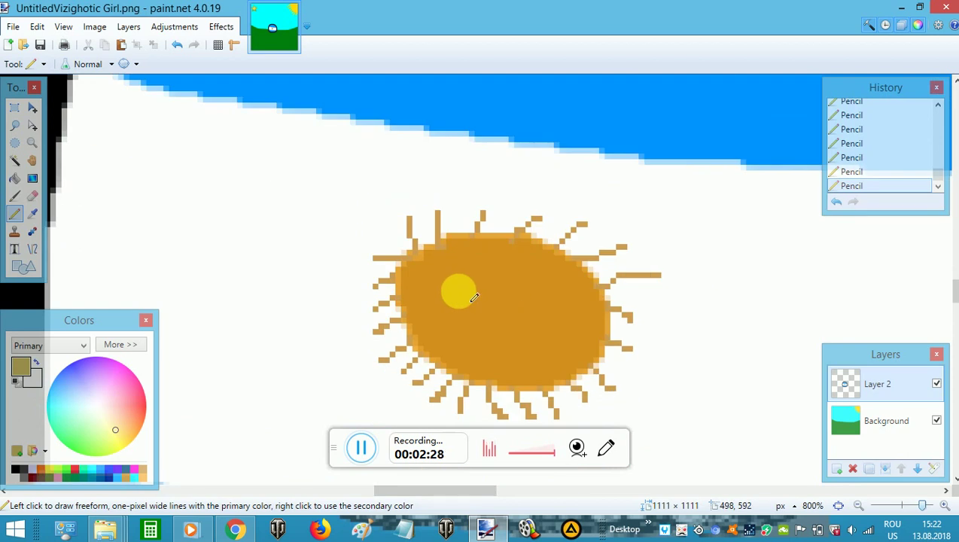
left_click(454, 287)
left_click(505, 286)
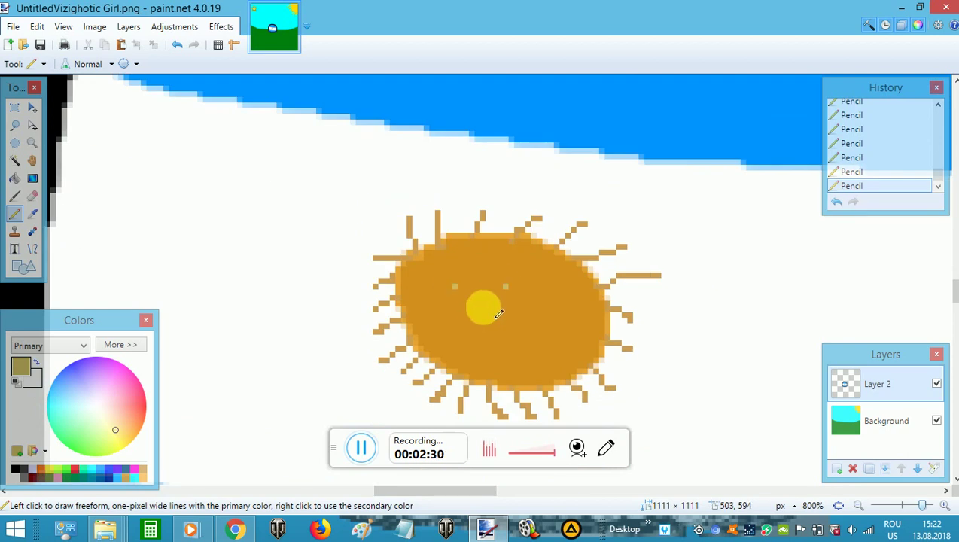
left_click(483, 309)
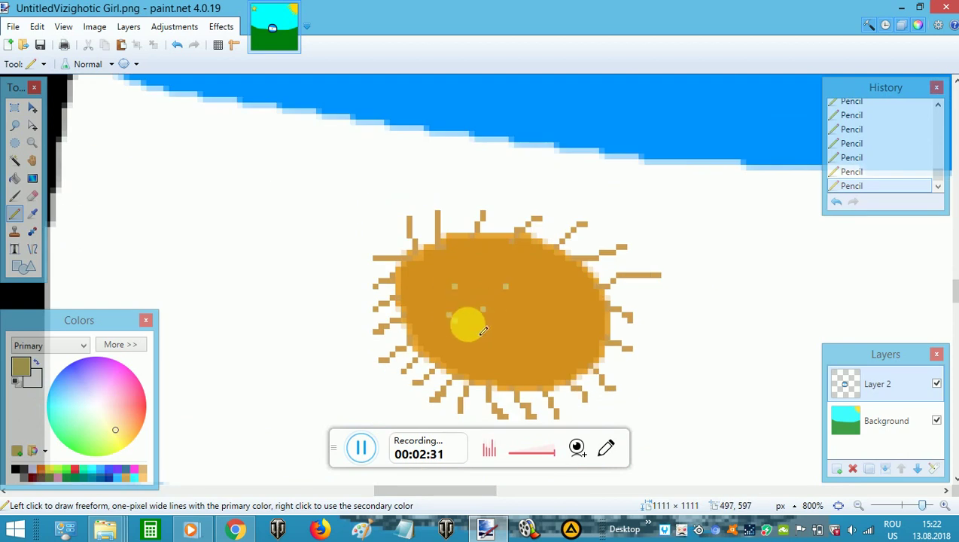
left_click_drag(483, 331, 516, 335)
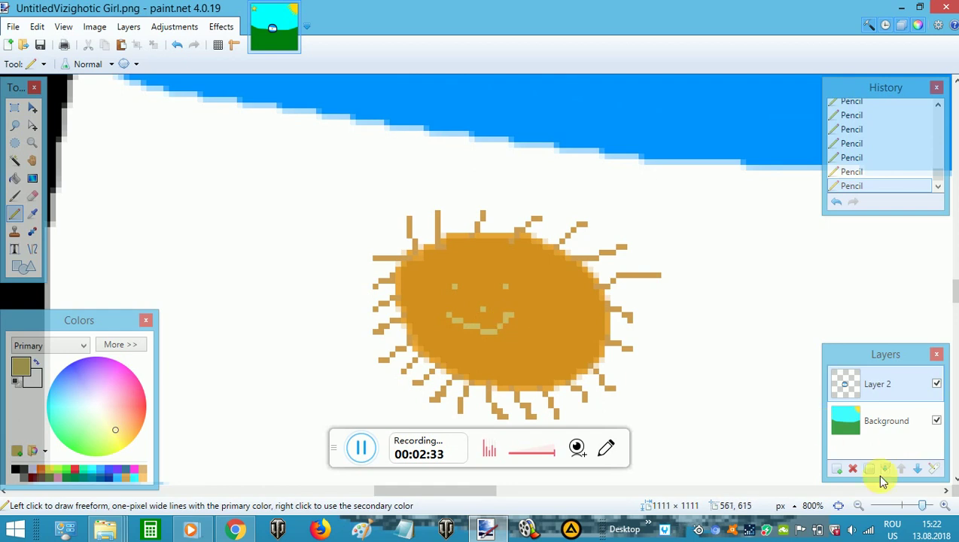
Add a new layer above Layer 2 and set the Paintbrush to black with a width of 5.
left_click_drag(921, 505, 918, 510)
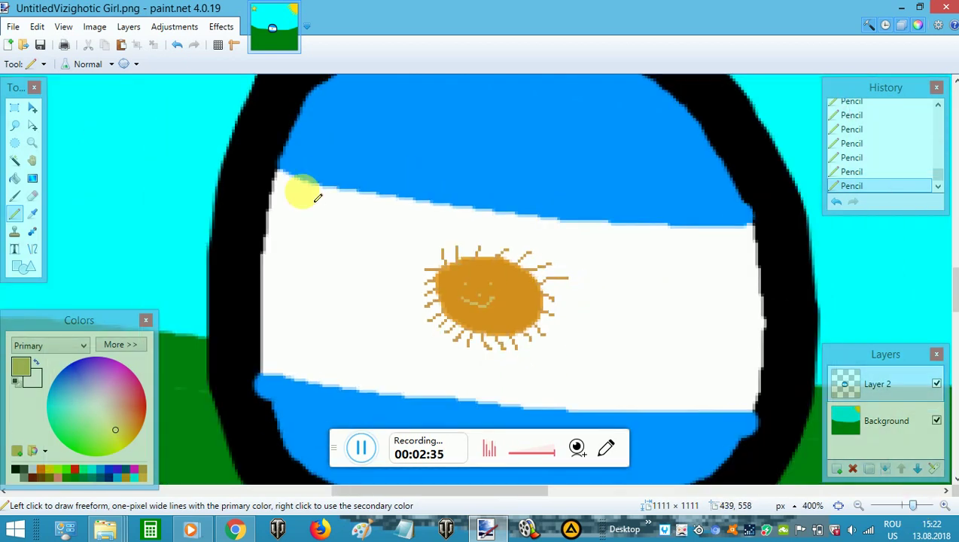
left_click(14, 198)
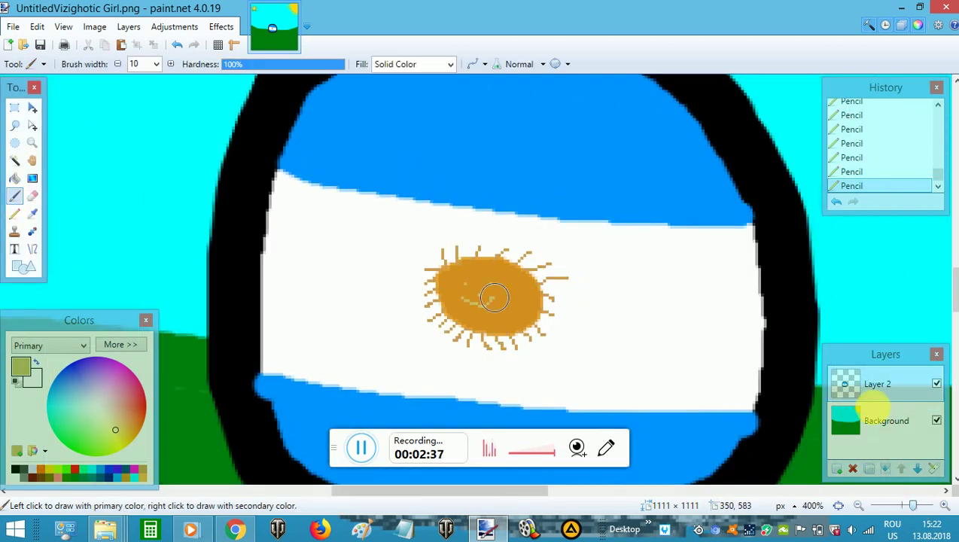
scroll(707, 309, "up", 1)
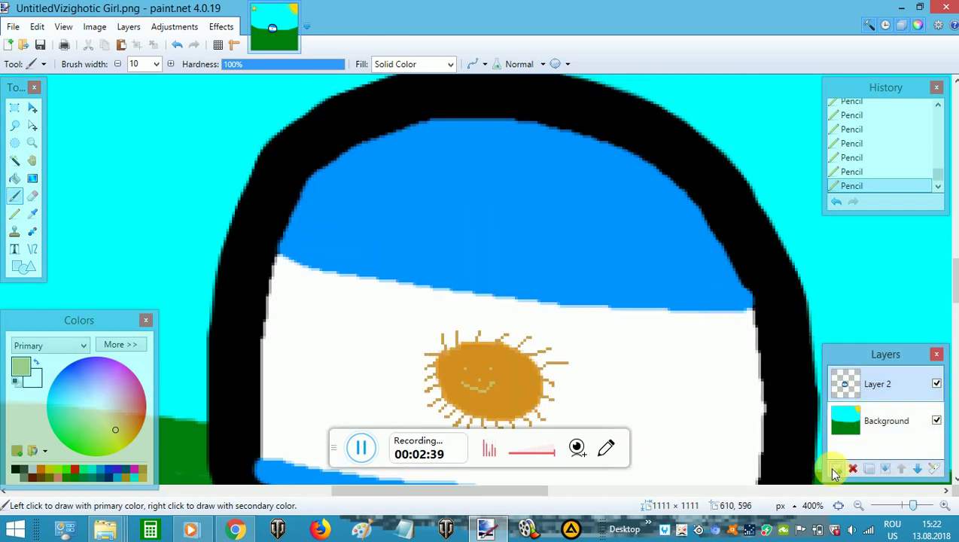
left_click(835, 469)
left_click(25, 468)
left_click(15, 472)
left_click(119, 65)
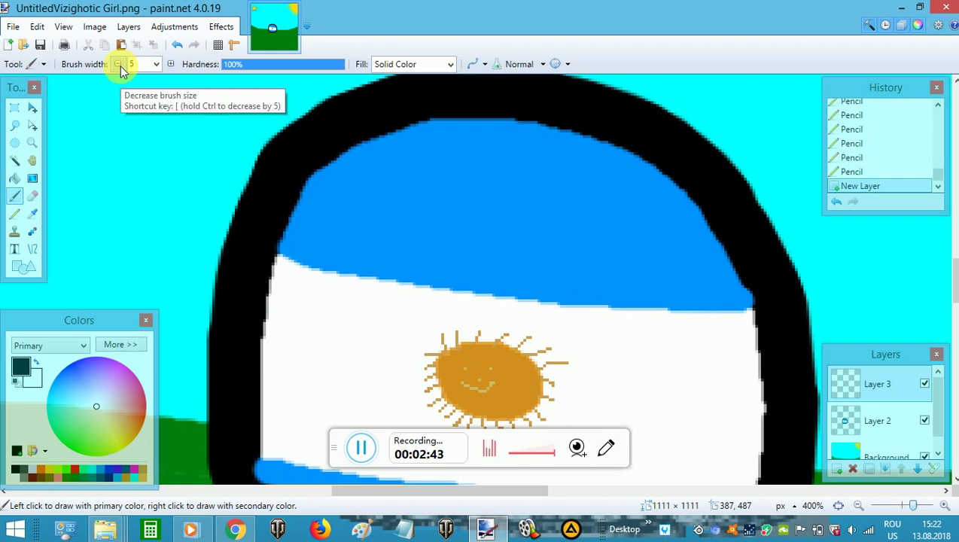
left_click_drag(305, 278, 385, 290)
key("ctrl+z")
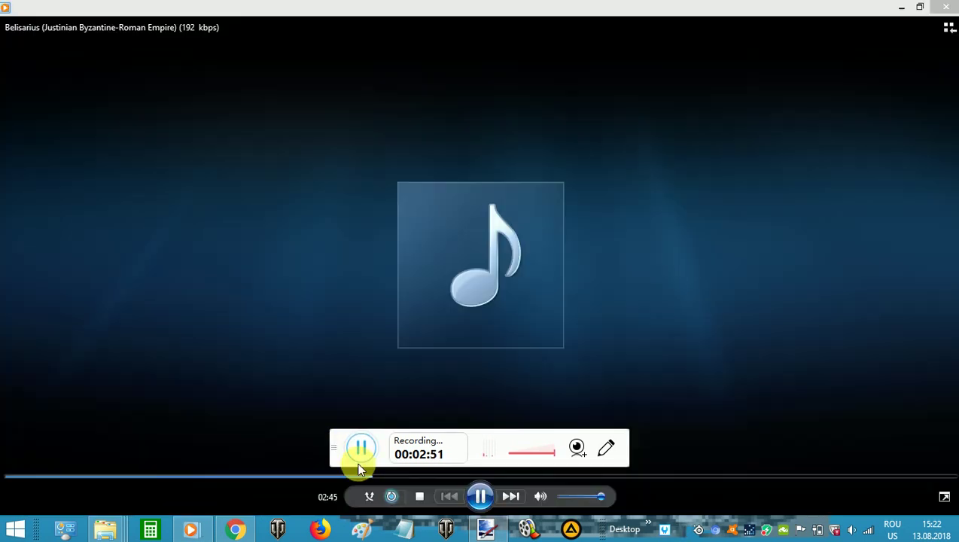
left_click(476, 524)
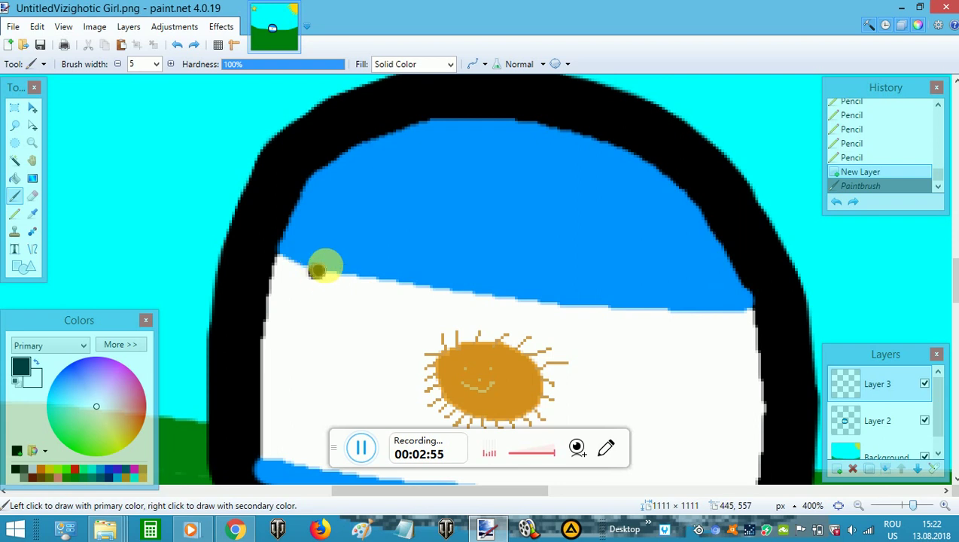
Draw a curved closed eye and a round open eye across the blue and white bands, and fill the round one white.
mouse_move(335, 260)
left_mouse_down()
mouse_move(358, 241)
mouse_move(391, 238)
mouse_move(456, 294)
left_mouse_up()
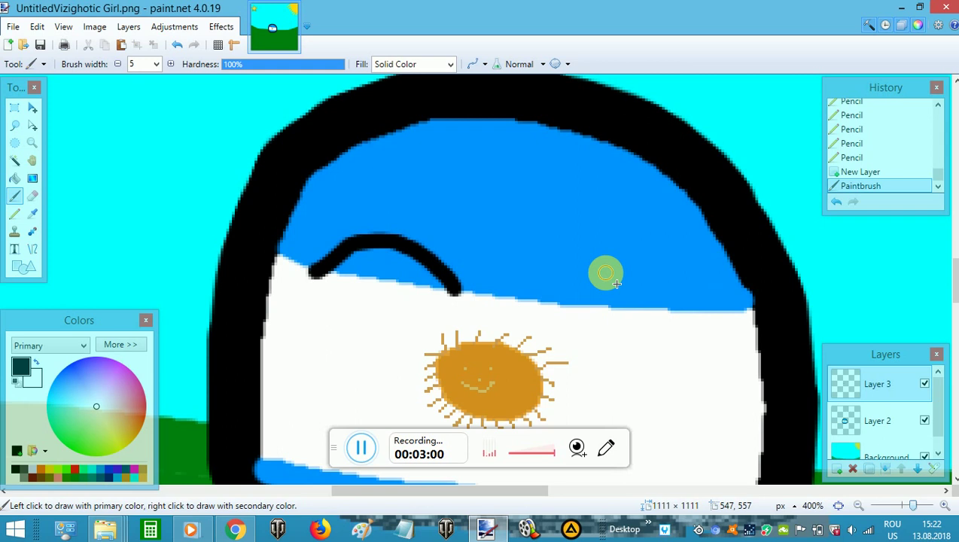
mouse_move(593, 240)
left_mouse_down()
mouse_move(550, 274)
mouse_move(552, 302)
mouse_move(582, 322)
mouse_move(631, 316)
mouse_move(635, 274)
mouse_move(596, 240)
left_mouse_up()
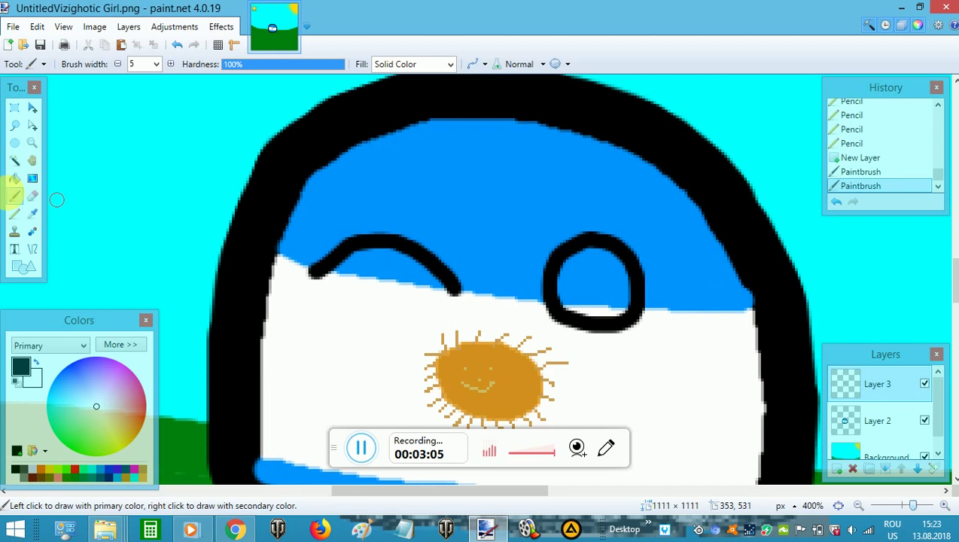
left_click(14, 179)
left_click(17, 476)
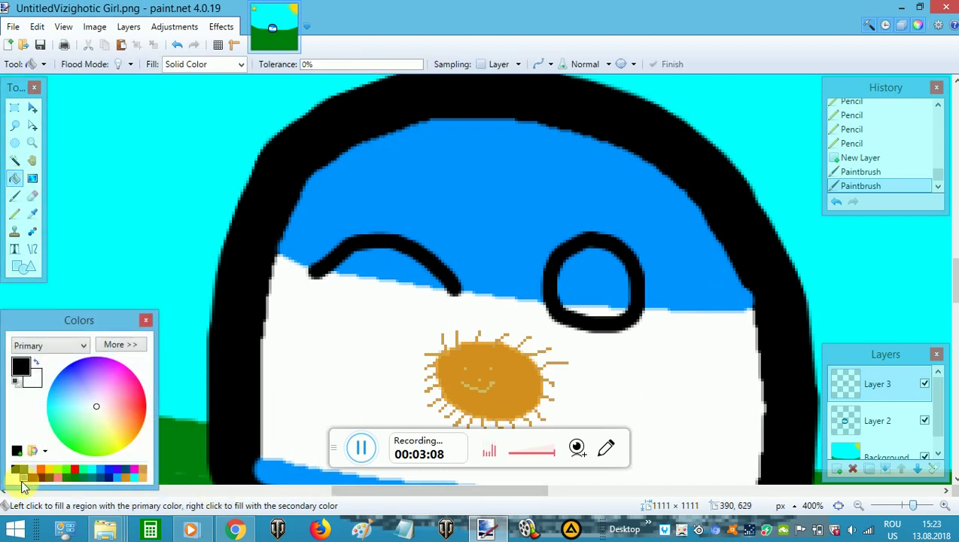
left_click(589, 292)
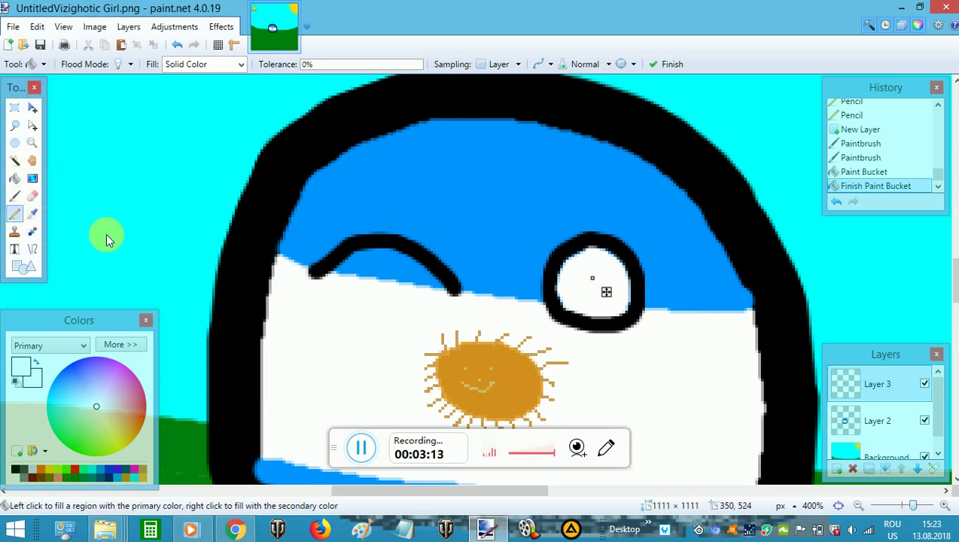
Outline a pointed black eyelash on the round eye's upper edge with the Pencil and fill it black at 65% tolerance.
left_click(14, 213)
left_click(14, 470)
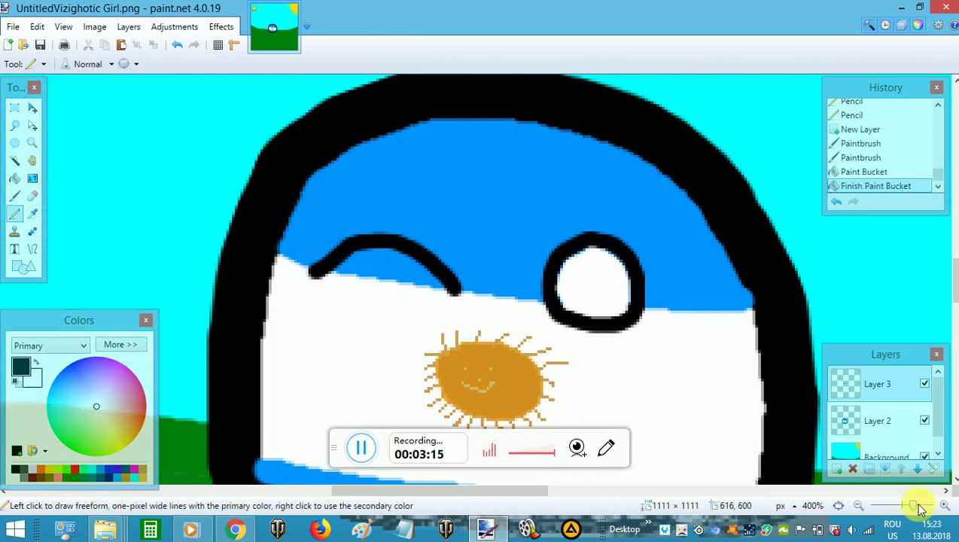
scroll(573, 492, "up", 1)
scroll(515, 327, "up", 1)
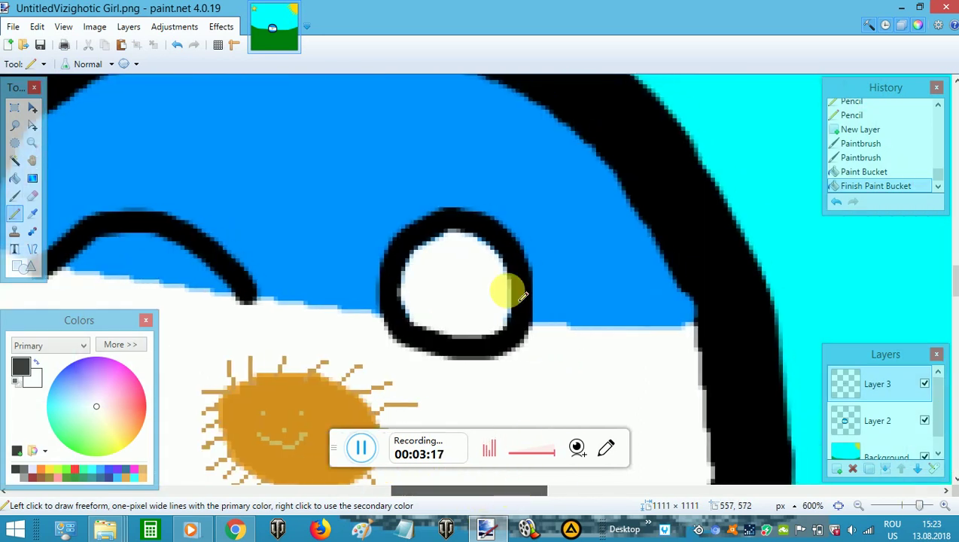
mouse_move(486, 211)
left_mouse_down()
mouse_move(531, 190)
mouse_move(510, 206)
mouse_move(505, 224)
left_mouse_up()
left_click(13, 180)
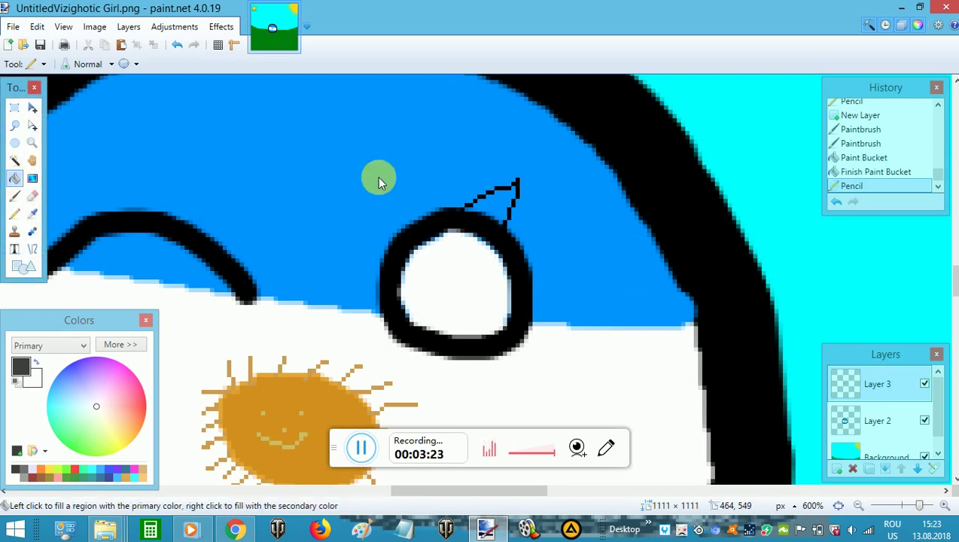
left_click(491, 204)
left_click_drag(334, 70, 379, 67)
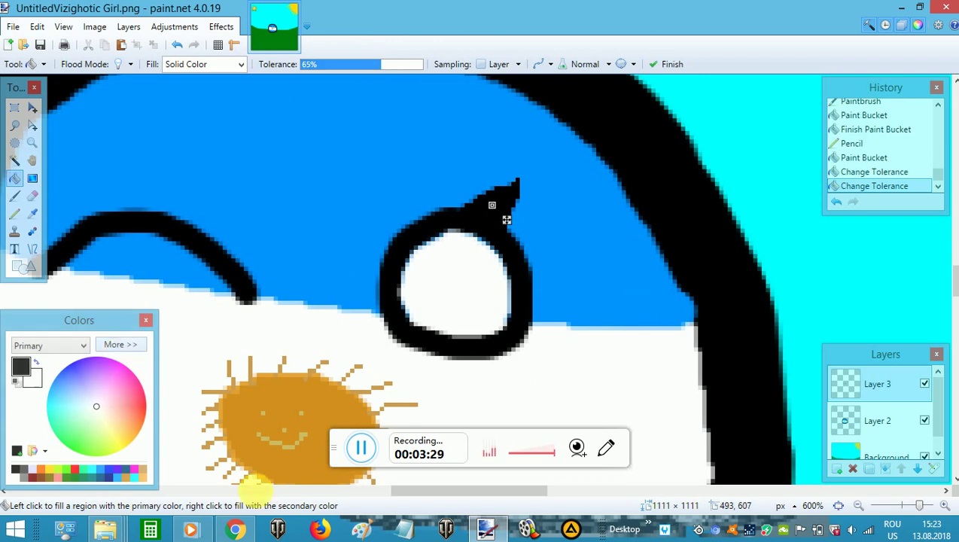
Outline a pointed black eyelash at the closed eye's outer end with the Pencil and fill it black at 64% tolerance.
left_click(18, 215)
mouse_move(497, 491)
left_mouse_down()
mouse_move(416, 482)
mouse_move(417, 472)
left_mouse_up()
left_click(919, 511)
left_click_drag(362, 493, 386, 490)
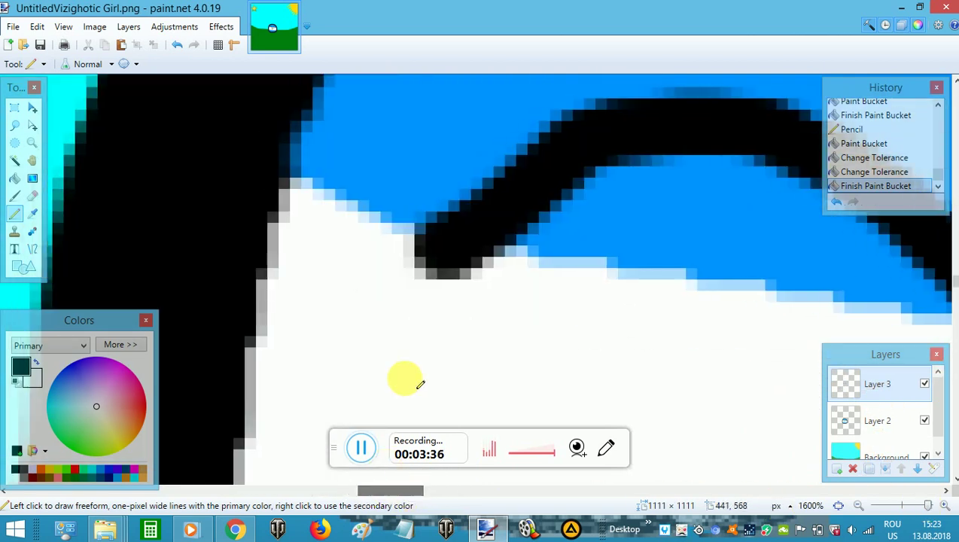
scroll(405, 379, "up", 2)
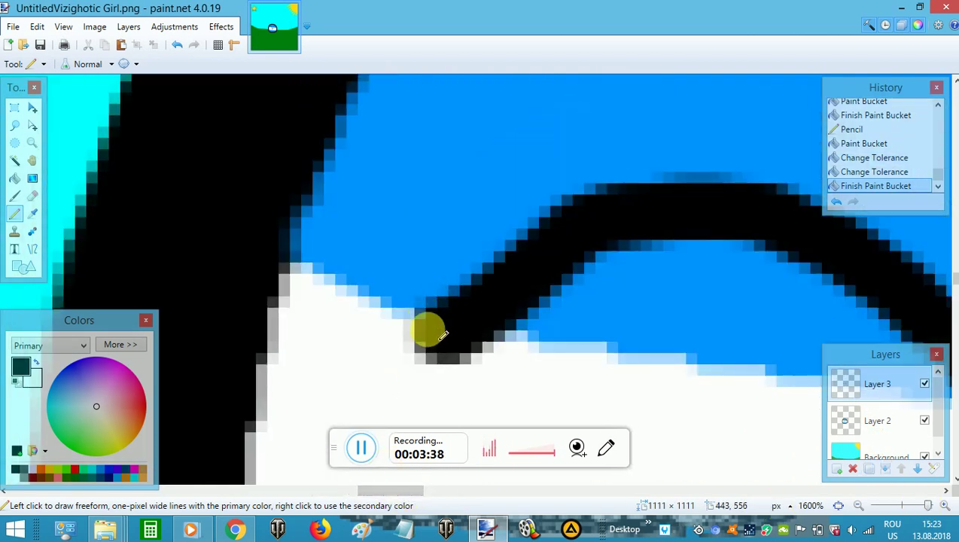
mouse_move(433, 334)
left_mouse_down()
mouse_move(370, 290)
mouse_move(323, 238)
mouse_move(501, 270)
left_mouse_up()
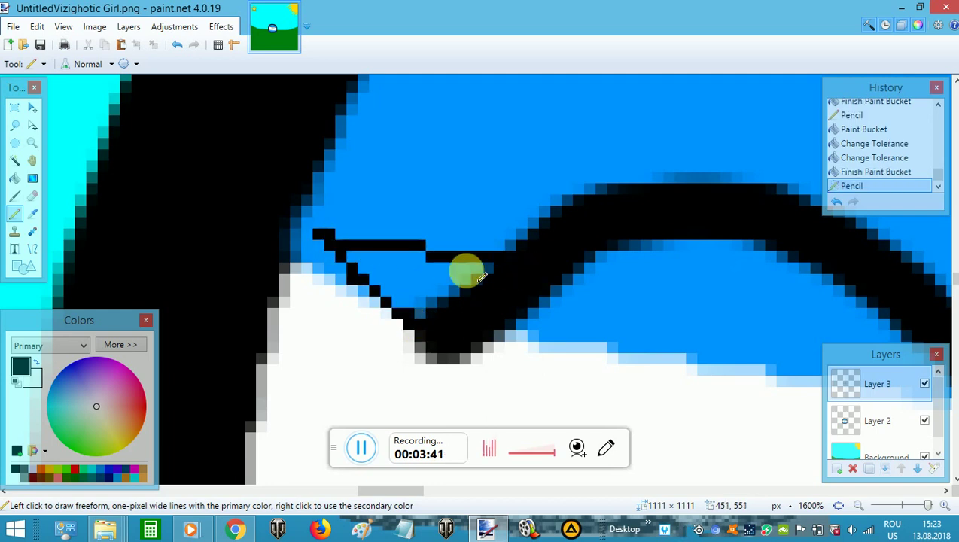
left_click(14, 178)
left_click(406, 263)
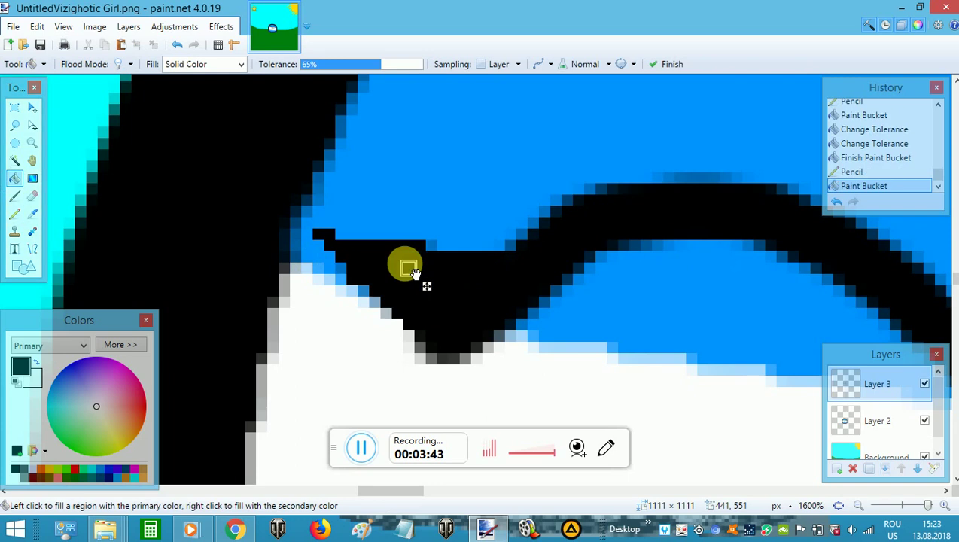
left_click(392, 63)
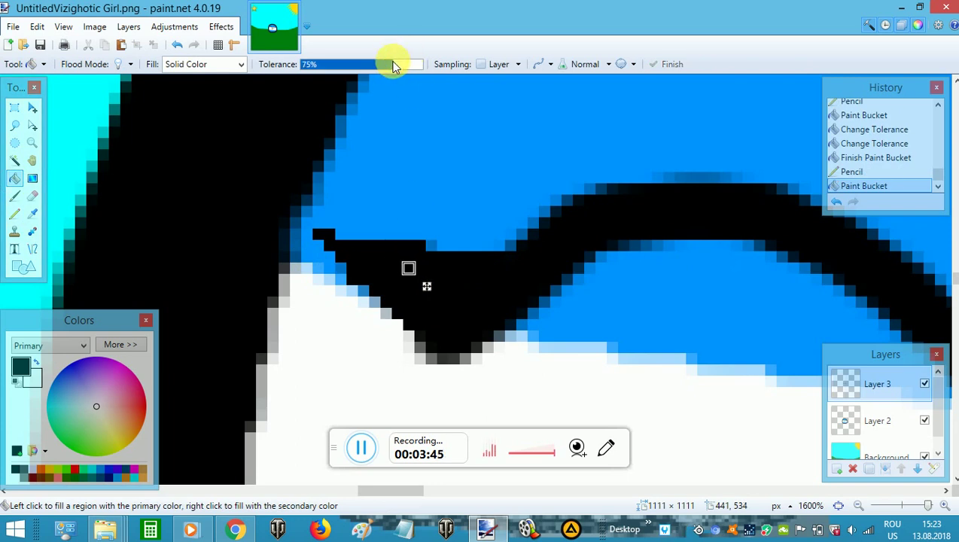
left_click_drag(392, 68, 379, 64)
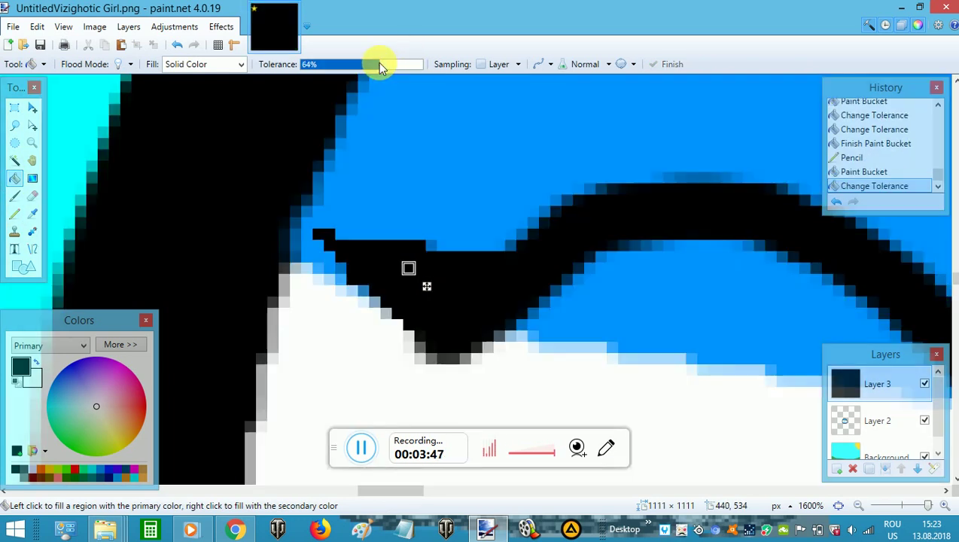
Add a new layer above Layer 3 and paint a black three-part bow outline on the ball's upper left edge.
left_click_drag(925, 501, 918, 508)
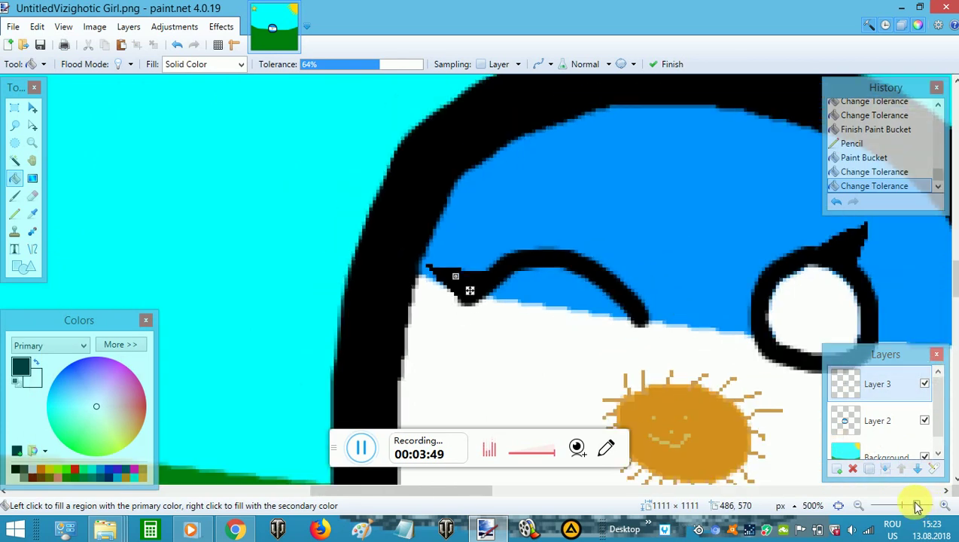
mouse_move(419, 489)
left_mouse_down()
mouse_move(326, 464)
mouse_move(271, 472)
mouse_move(154, 465)
left_mouse_up()
left_click(201, 330)
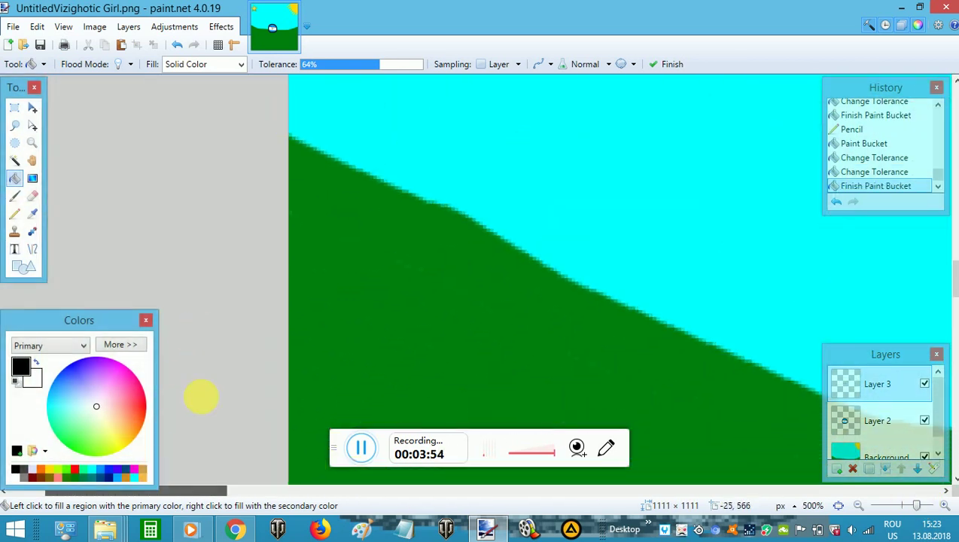
left_click_drag(203, 493, 512, 516)
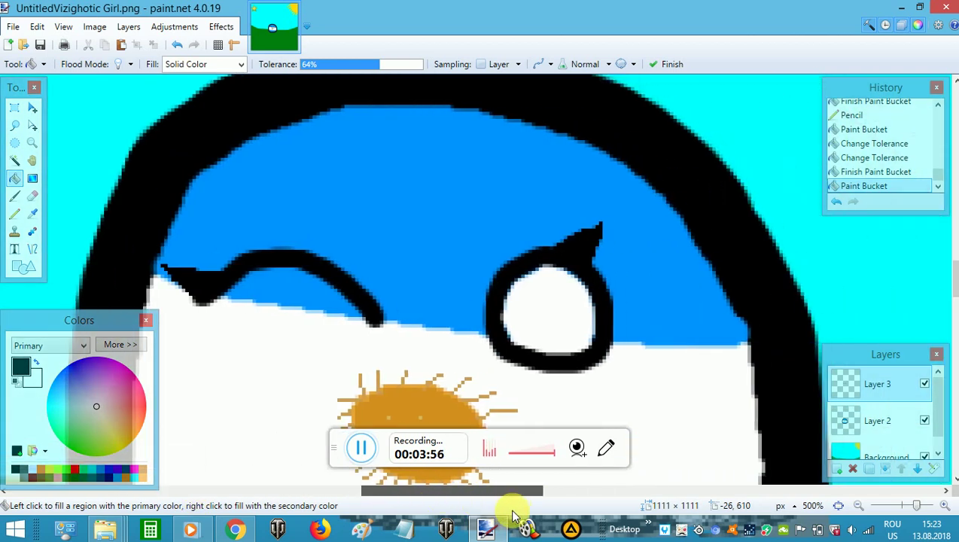
left_click(838, 472)
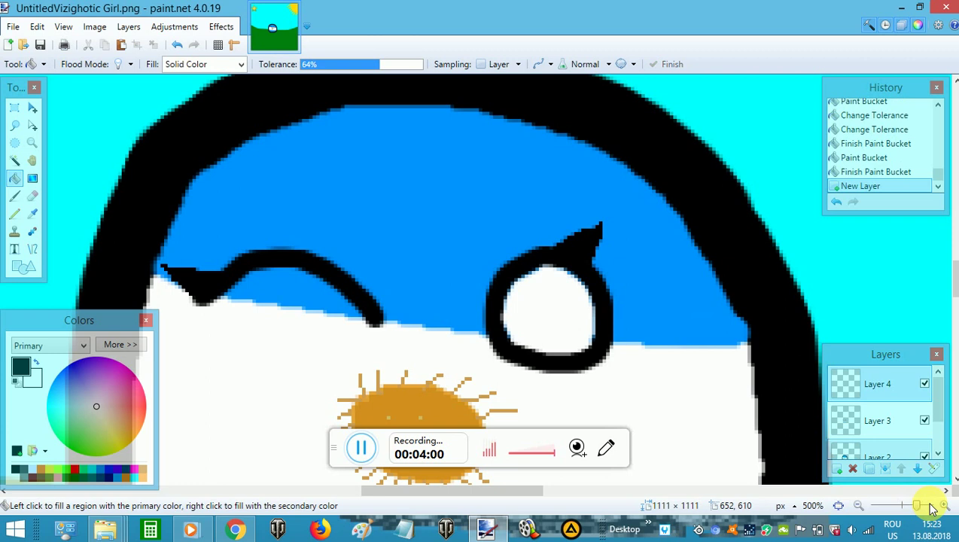
left_click_drag(920, 506, 914, 505)
left_click_drag(444, 490, 398, 480)
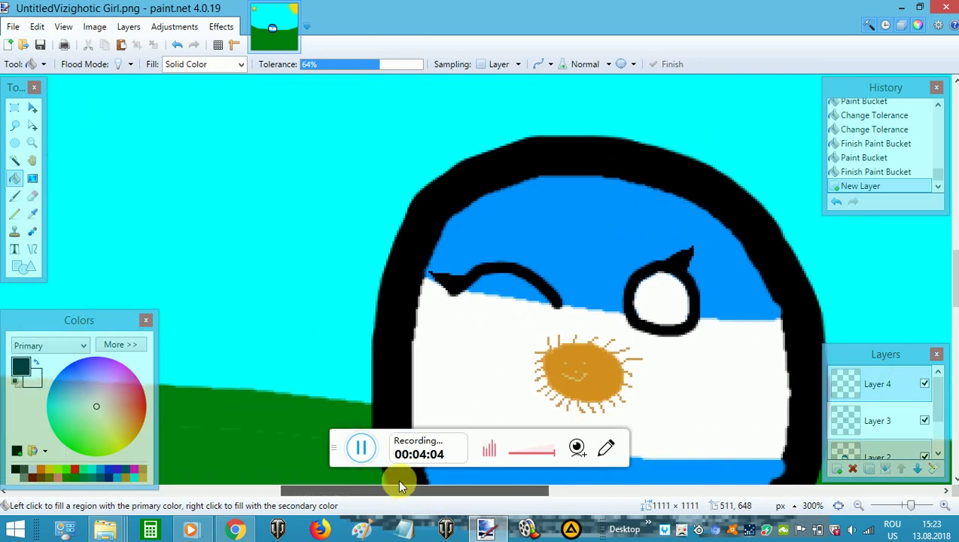
left_click(14, 195)
mouse_move(411, 147)
left_mouse_down()
mouse_move(398, 155)
mouse_move(394, 210)
mouse_move(421, 235)
mouse_move(451, 221)
mouse_move(469, 186)
mouse_move(449, 141)
mouse_move(422, 142)
mouse_move(404, 188)
mouse_move(353, 202)
mouse_move(338, 249)
mouse_move(360, 262)
mouse_move(402, 260)
mouse_move(434, 240)
mouse_move(447, 143)
mouse_move(458, 129)
mouse_move(510, 116)
mouse_move(535, 143)
left_mouse_up()
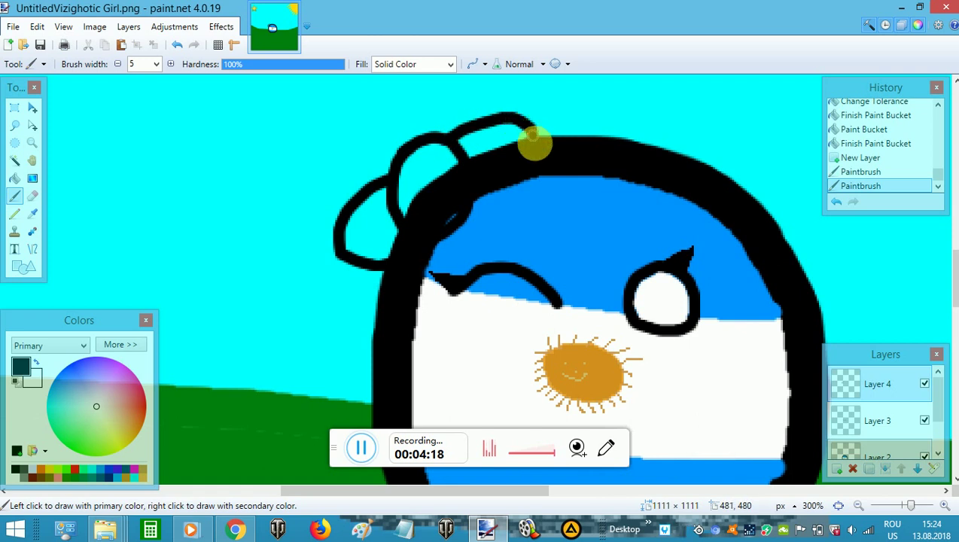
left_click_drag(467, 205, 467, 204)
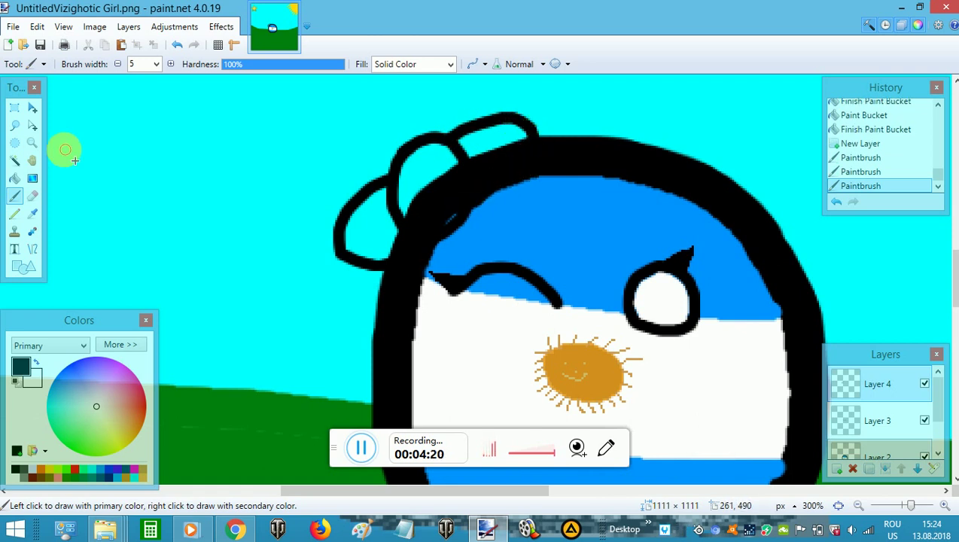
Fill all three parts of the bow with magenta using the Paint Bucket.
left_click(14, 178)
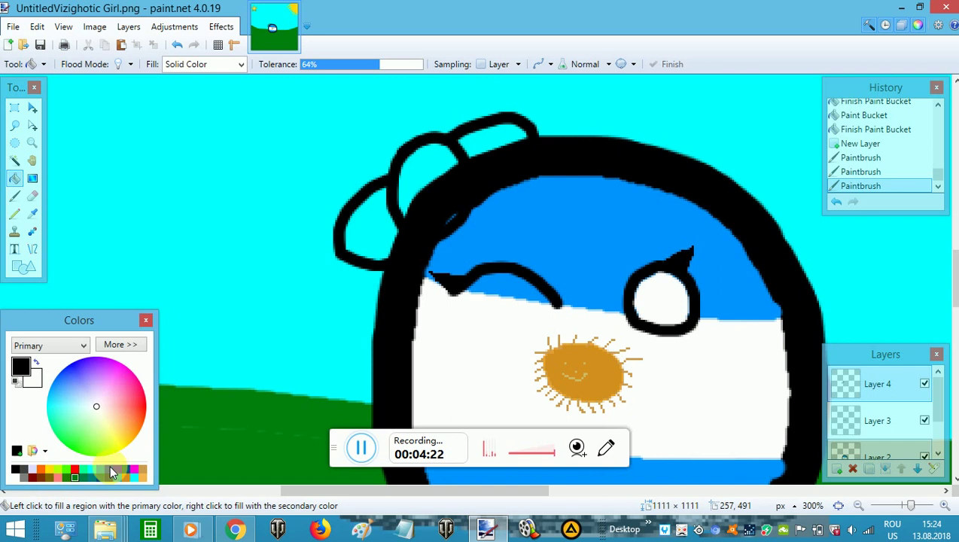
left_click(359, 233)
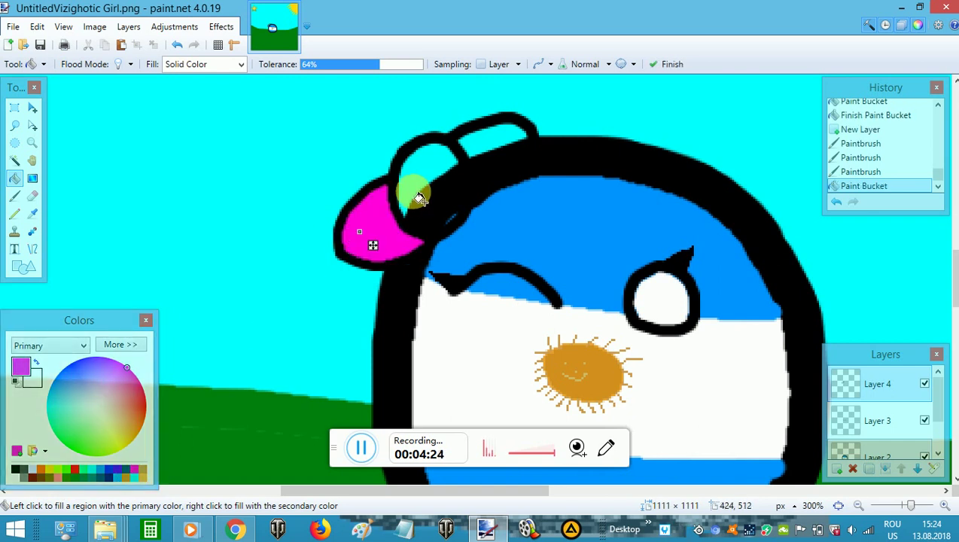
left_click(417, 191)
left_click(489, 151)
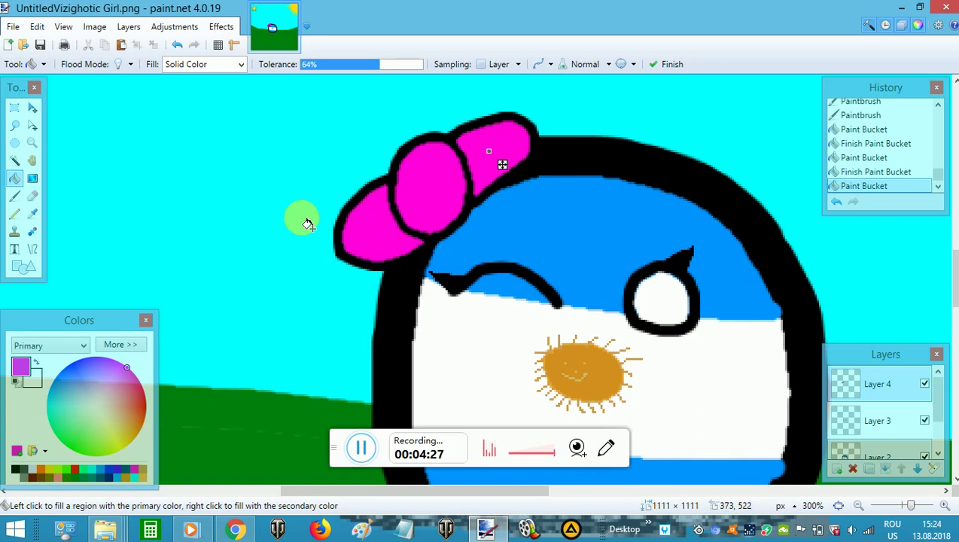
Add a new layer above Layer 4 and set its opacity to 75.
left_click(14, 195)
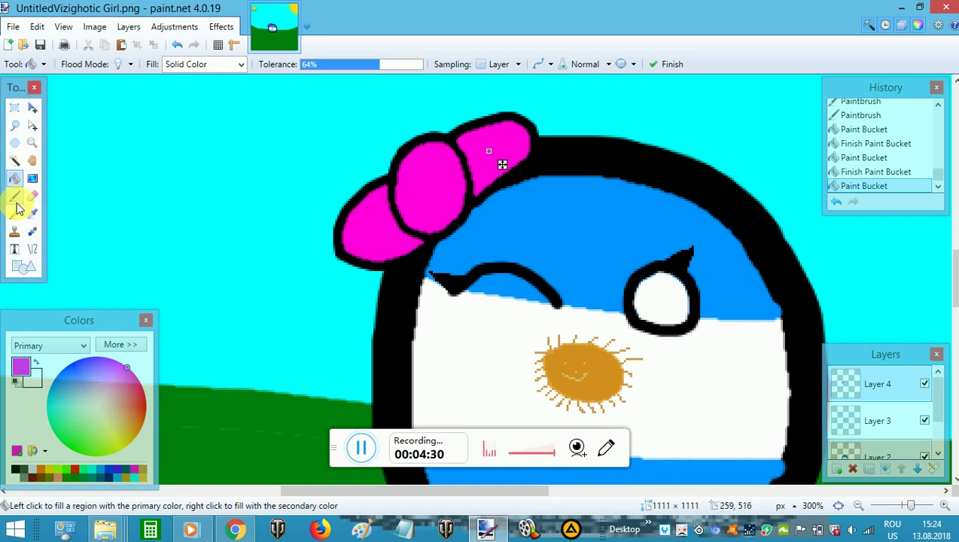
left_click_drag(909, 503, 910, 505)
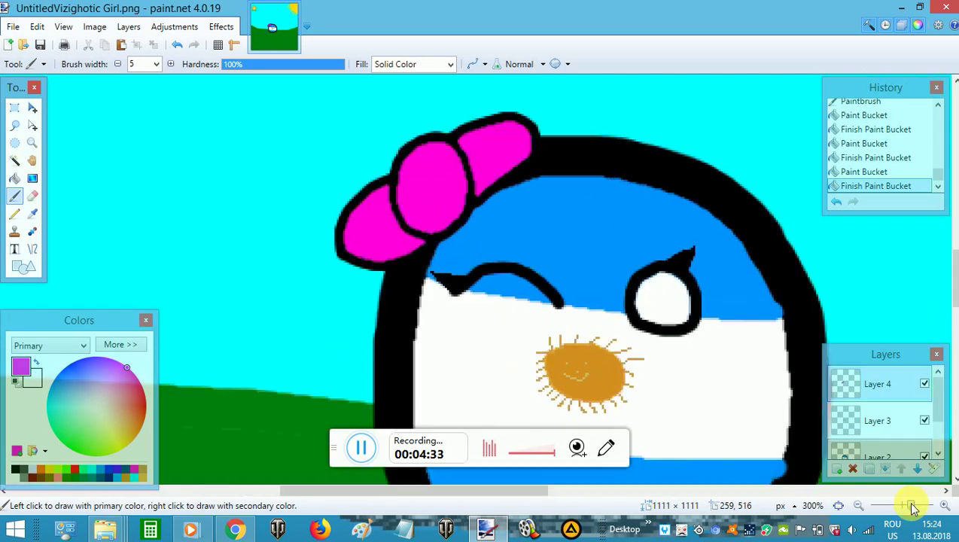
left_click(837, 468)
left_click(934, 468)
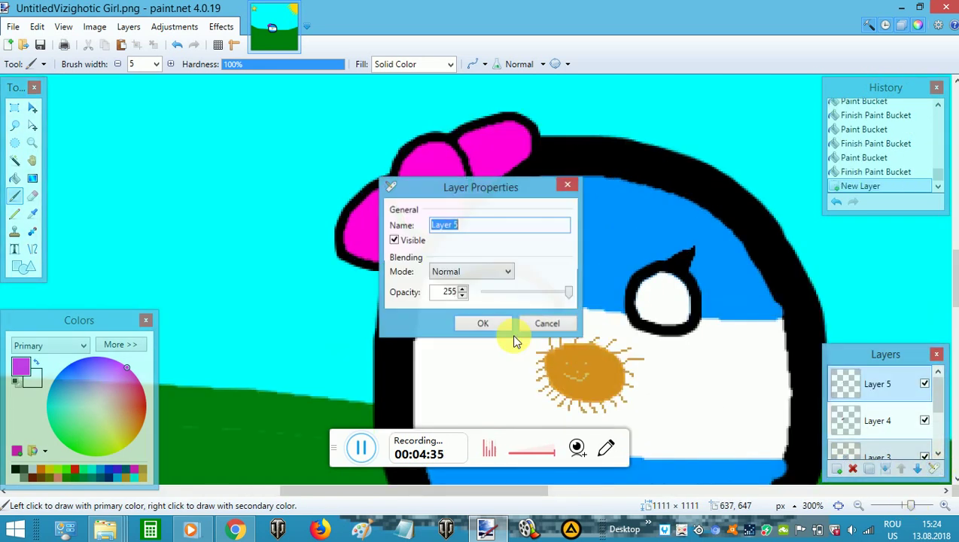
left_click_drag(455, 293, 431, 302)
type("75")
left_click(457, 326)
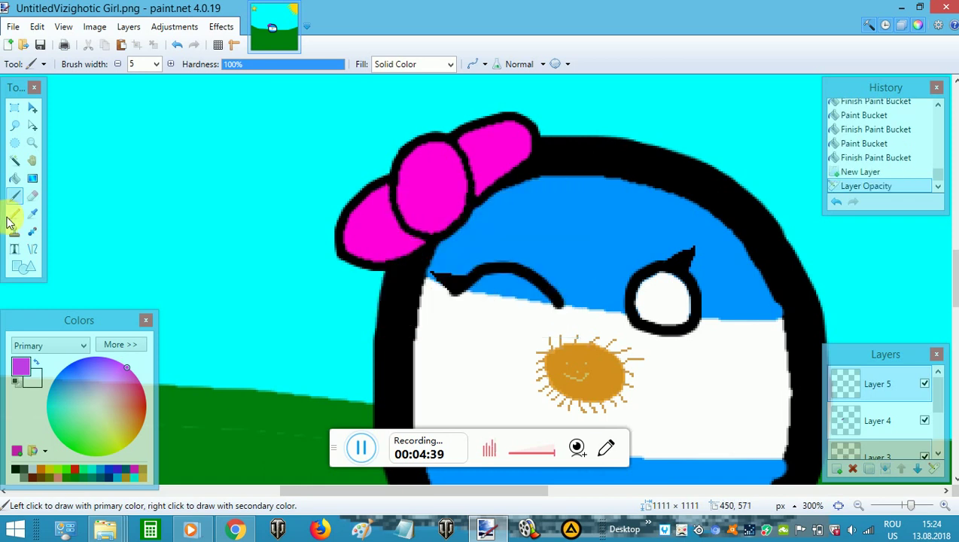
Draw a one-pixel black horizontal line across the middle of the round eye with the Pencil on Layer 5.
left_click(12, 216)
left_click(17, 450)
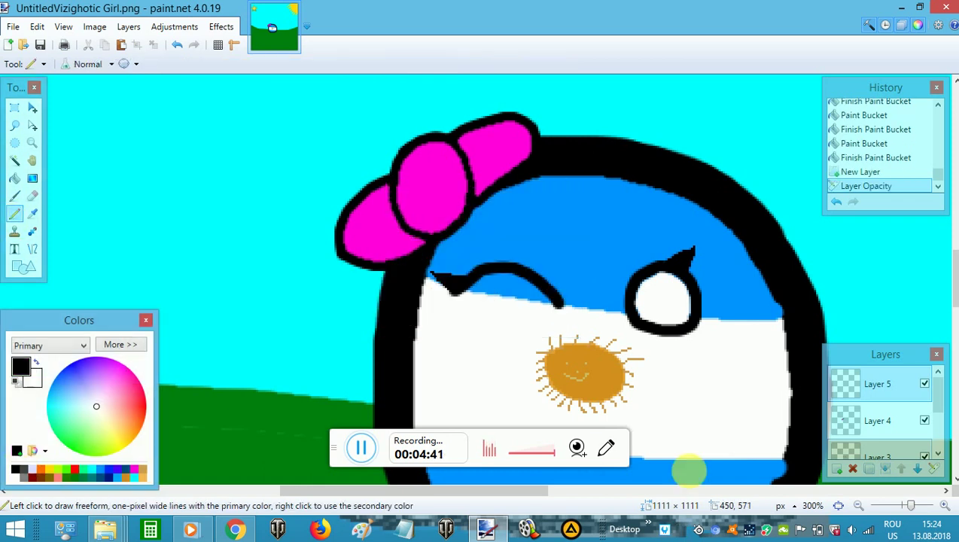
left_click(87, 477)
left_click_drag(910, 505, 916, 505)
left_click_drag(456, 488, 508, 491)
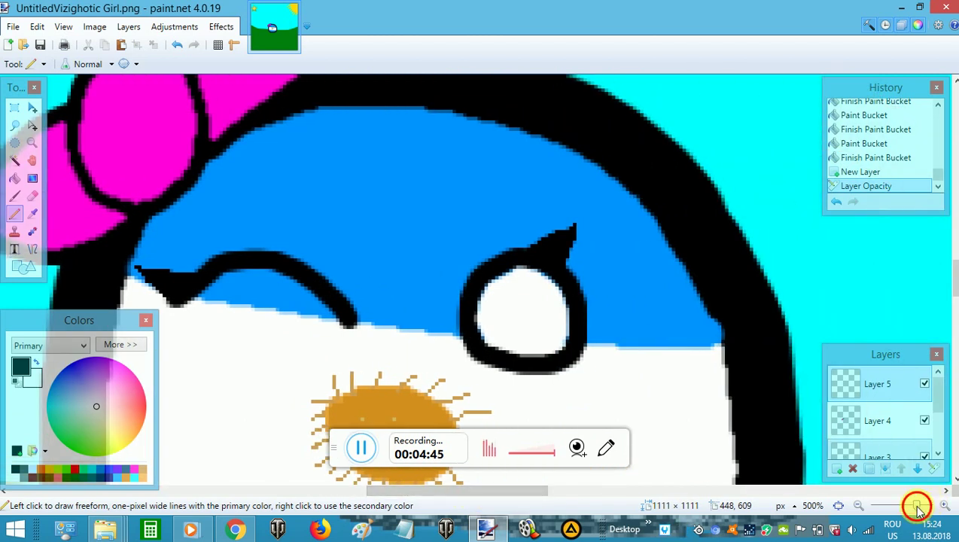
left_click_drag(917, 506, 926, 506)
scroll(643, 270, "down", 1)
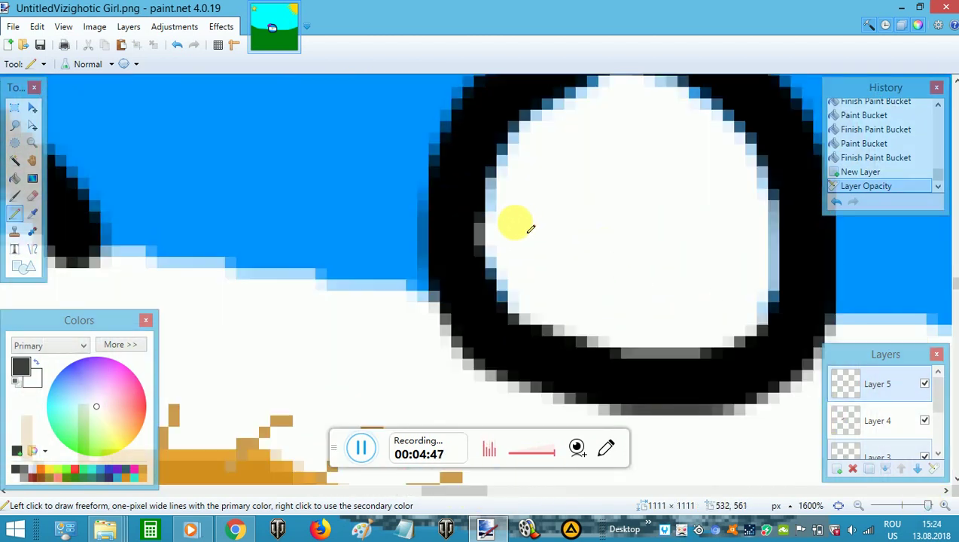
left_click_drag(481, 230, 802, 235)
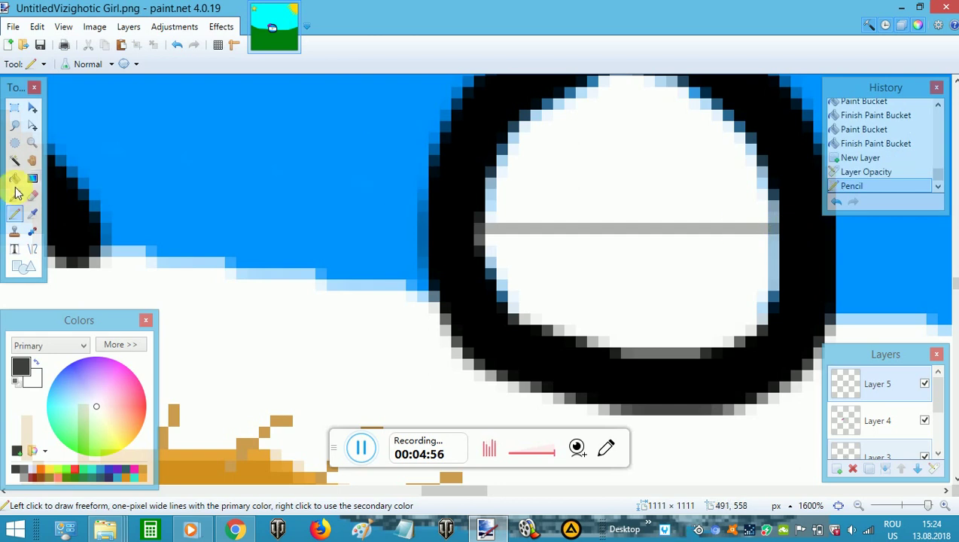
Shade the white of the round eye above the dividing line with the Paintbrush to form an eyelid.
left_click(14, 195)
scroll(587, 190, "up", 2)
mouse_move(649, 163)
left_mouse_down()
mouse_move(530, 197)
mouse_move(480, 254)
mouse_move(527, 214)
mouse_move(638, 177)
mouse_move(713, 193)
mouse_move(753, 259)
mouse_move(614, 205)
mouse_move(557, 214)
mouse_move(477, 254)
mouse_move(482, 289)
mouse_move(614, 251)
mouse_move(717, 261)
mouse_move(739, 274)
mouse_move(629, 269)
mouse_move(540, 279)
mouse_move(758, 281)
mouse_move(649, 266)
left_mouse_up()
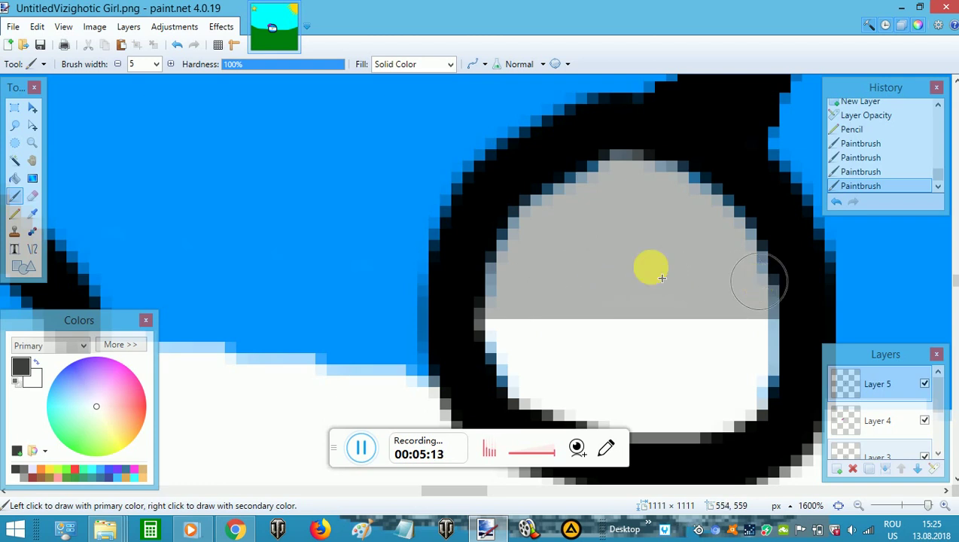
Merge Layer 5 and Layer 4 down into Layer 3.
left_click_drag(931, 510, 909, 505)
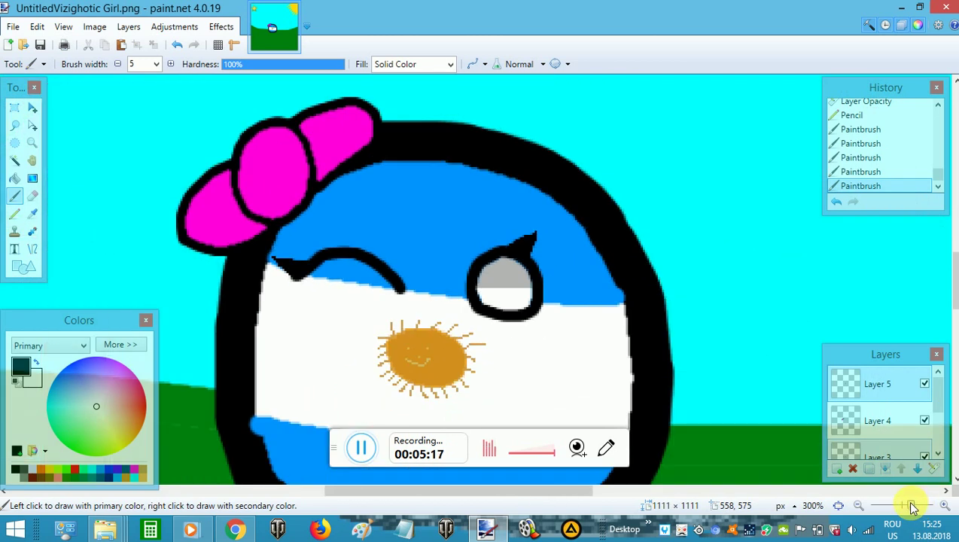
left_click(887, 471)
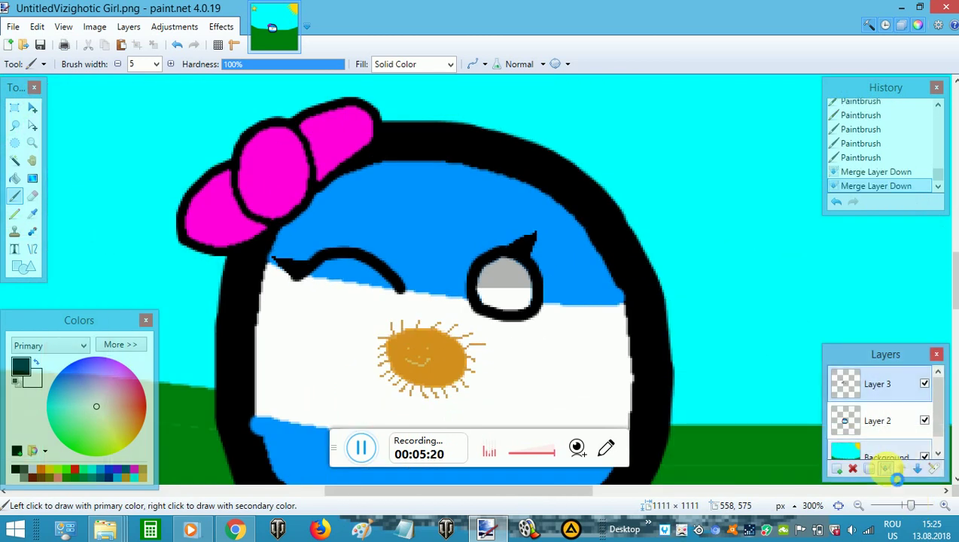
Merge the remaining layers, Layer 3 and Layer 2, down into the Background.
left_click(888, 470)
left_click(886, 469)
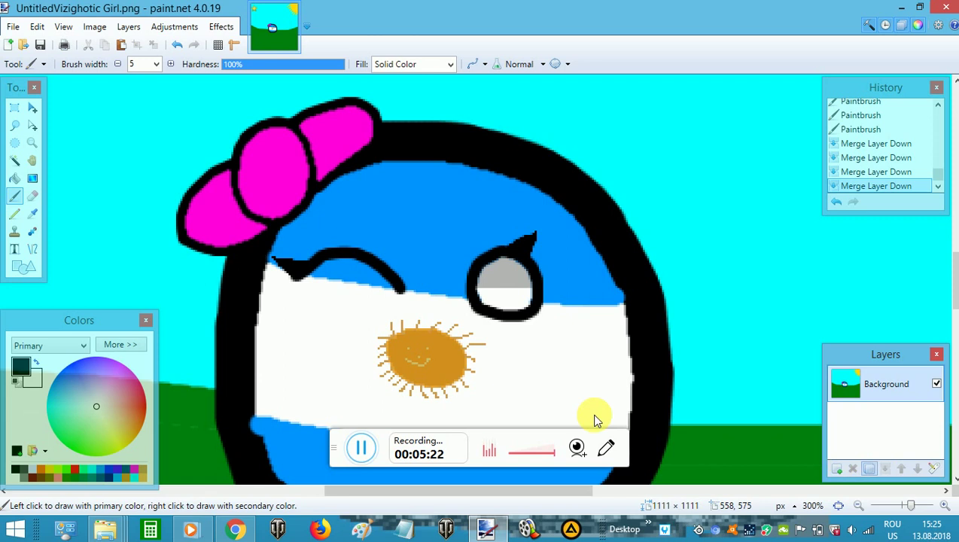
Switch to Windows Media Player, start playback of the current track, and return to the paint.net drawing.
left_click(355, 450)
key("alt+Tab")
left_click(479, 494)
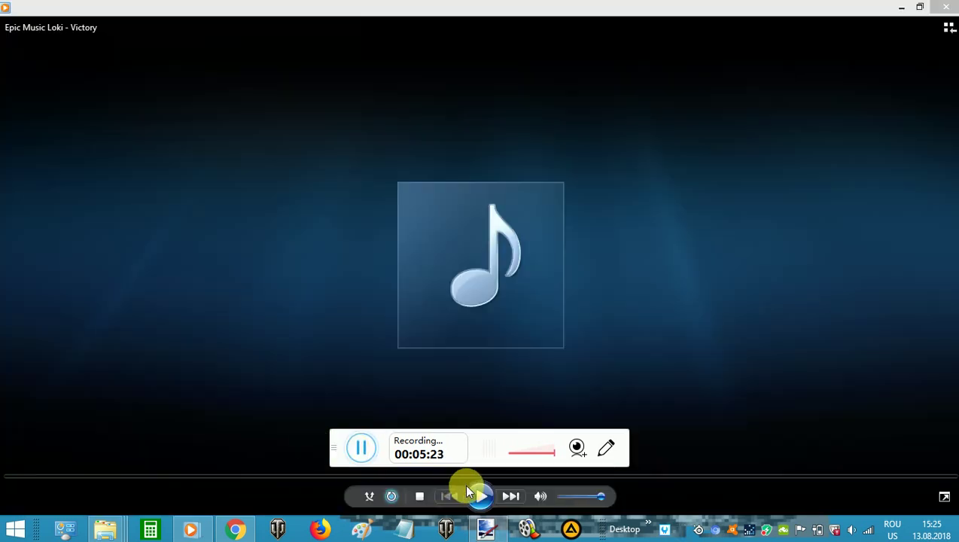
left_click(482, 531)
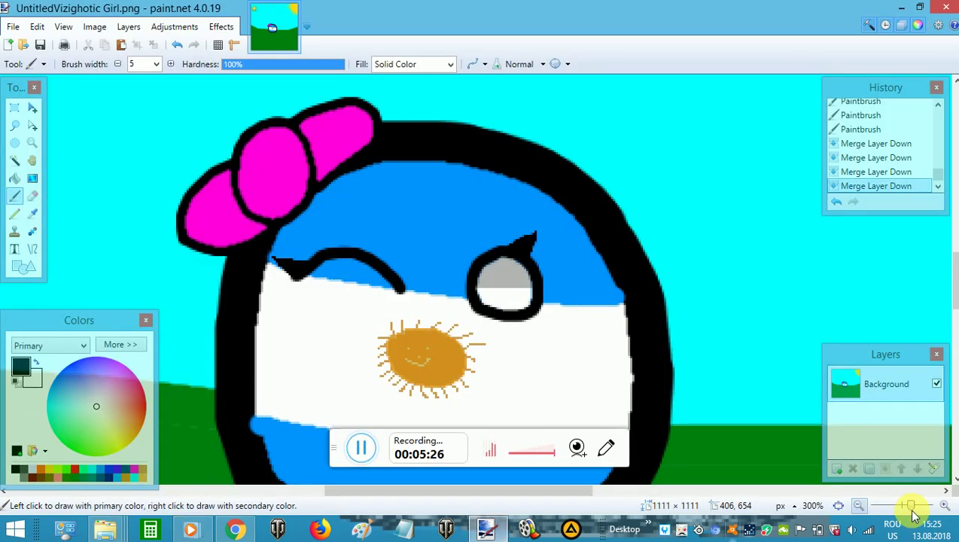
Handwrite the character's first name in black across the sky with the Paintbrush at width 20.
left_click_drag(909, 509, 899, 506)
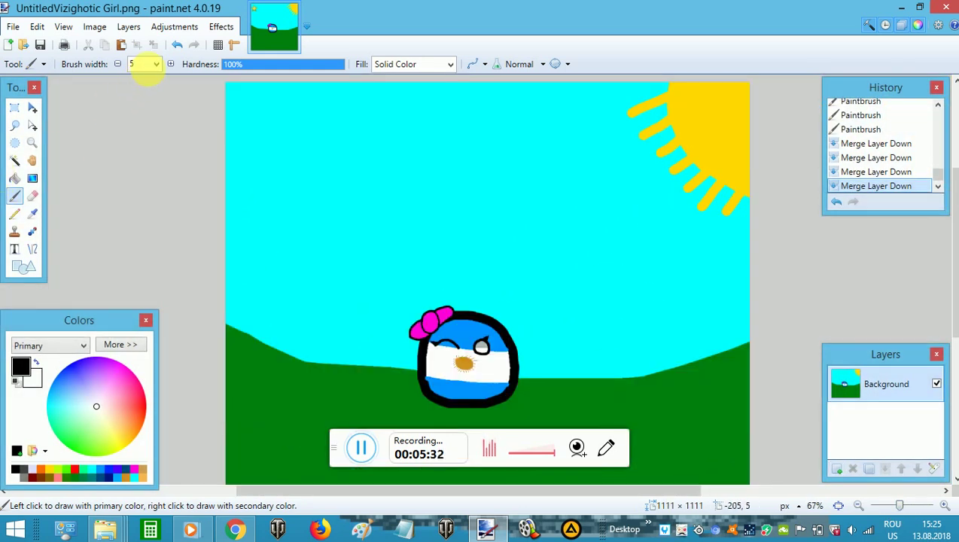
left_click(156, 64)
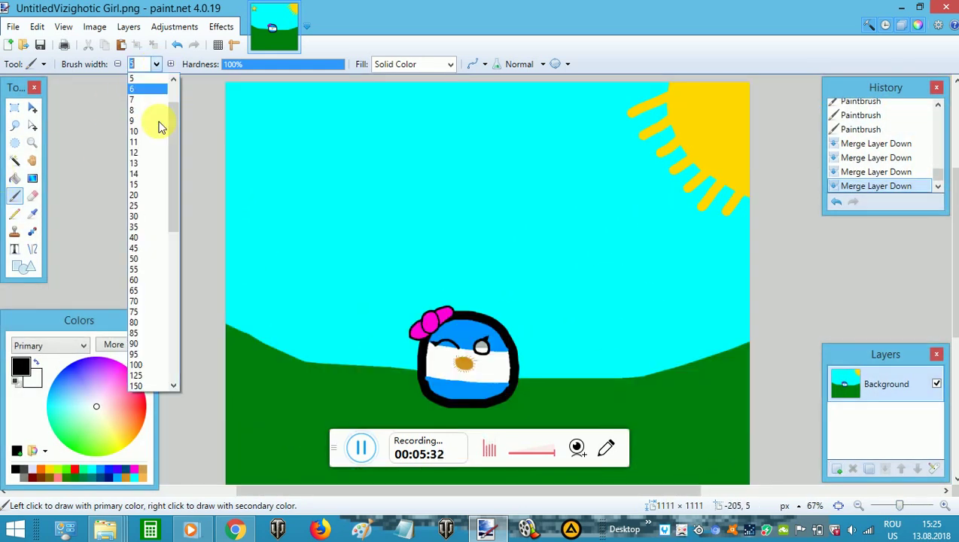
left_click(158, 197)
mouse_move(364, 170)
left_mouse_down()
mouse_move(367, 196)
mouse_move(396, 195)
mouse_move(383, 191)
mouse_move(365, 220)
mouse_move(357, 214)
mouse_move(417, 222)
mouse_move(408, 208)
mouse_move(398, 226)
mouse_move(428, 231)
mouse_move(459, 218)
mouse_move(467, 198)
mouse_move(456, 188)
mouse_move(445, 195)
mouse_move(450, 227)
mouse_move(492, 234)
mouse_move(485, 218)
mouse_move(485, 240)
mouse_move(528, 226)
mouse_move(534, 252)
mouse_move(540, 232)
mouse_move(551, 232)
mouse_move(557, 259)
mouse_move(592, 243)
left_mouse_up()
scroll(552, 209, "down", 2)
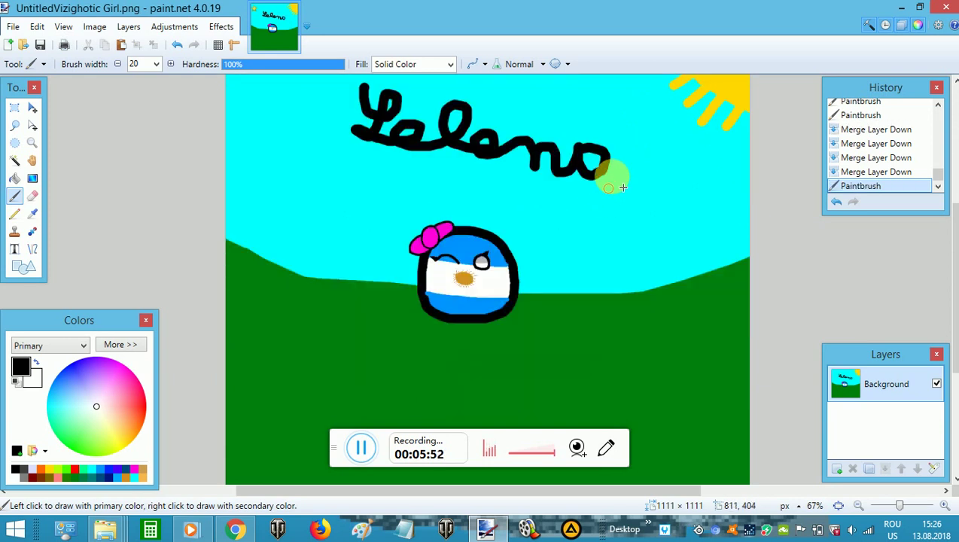
left_click_drag(614, 179, 627, 184)
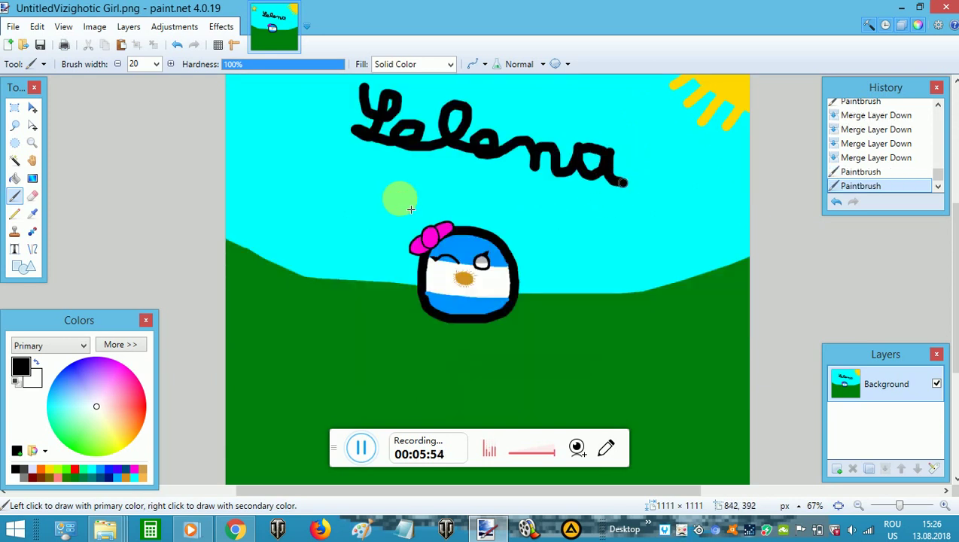
Handwrite the character's surname in magenta beneath the black first name, just above the countryball.
left_click(137, 471)
scroll(335, 336, "up", 2)
mouse_move(349, 245)
left_mouse_down()
mouse_move(387, 253)
mouse_move(367, 254)
mouse_move(364, 283)
mouse_move(341, 290)
mouse_move(350, 266)
mouse_move(377, 276)
mouse_move(357, 298)
mouse_move(389, 298)
mouse_move(399, 287)
mouse_move(392, 276)
mouse_move(388, 293)
mouse_move(420, 300)
mouse_move(426, 276)
mouse_move(436, 289)
left_mouse_up()
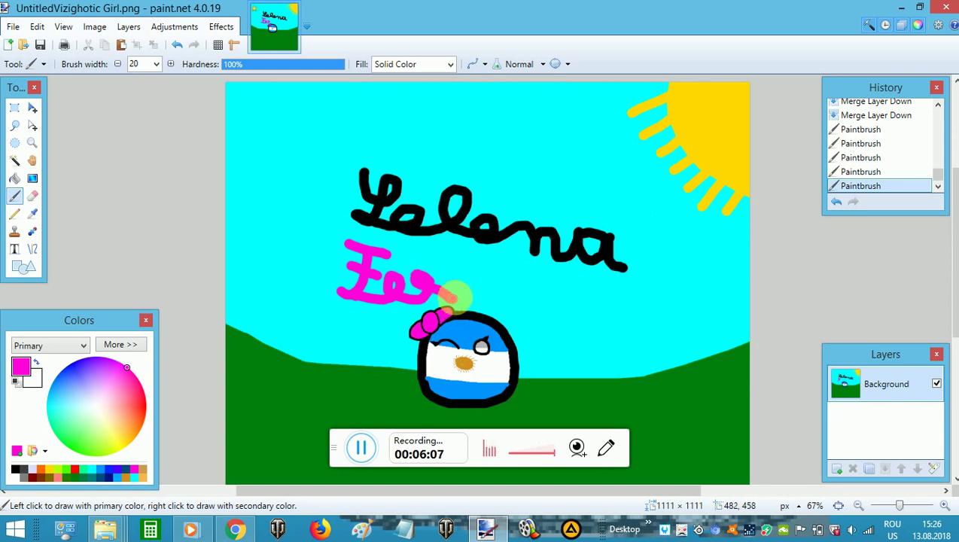
mouse_move(474, 293)
left_mouse_down()
mouse_move(496, 303)
mouse_move(507, 289)
mouse_move(514, 310)
mouse_move(525, 311)
mouse_move(514, 286)
mouse_move(535, 296)
left_mouse_up()
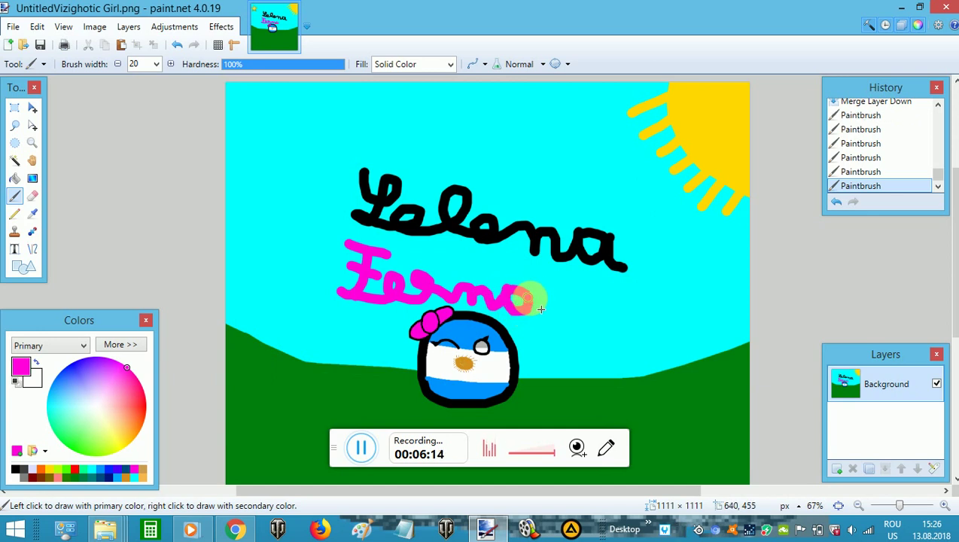
mouse_move(545, 314)
left_mouse_down()
mouse_move(543, 312)
mouse_move(529, 295)
mouse_move(548, 310)
mouse_move(564, 300)
mouse_move(567, 320)
mouse_move(573, 303)
mouse_move(589, 326)
mouse_move(603, 304)
mouse_move(611, 329)
mouse_move(618, 310)
mouse_move(603, 306)
mouse_move(633, 282)
mouse_move(626, 331)
mouse_move(654, 323)
mouse_move(652, 310)
mouse_move(642, 319)
mouse_move(647, 333)
mouse_move(688, 320)
mouse_move(698, 343)
mouse_move(681, 349)
mouse_move(710, 343)
left_mouse_up()
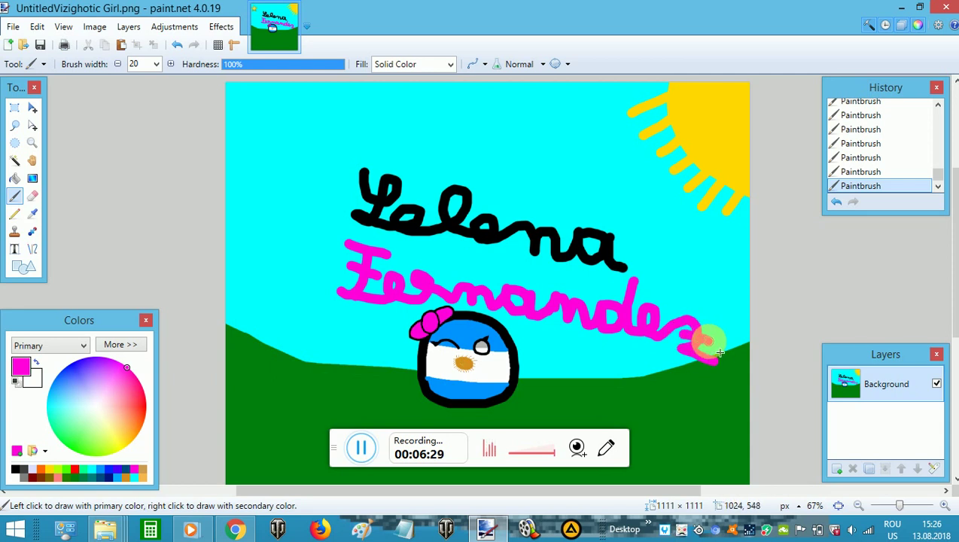
scroll(720, 352, "down", 2)
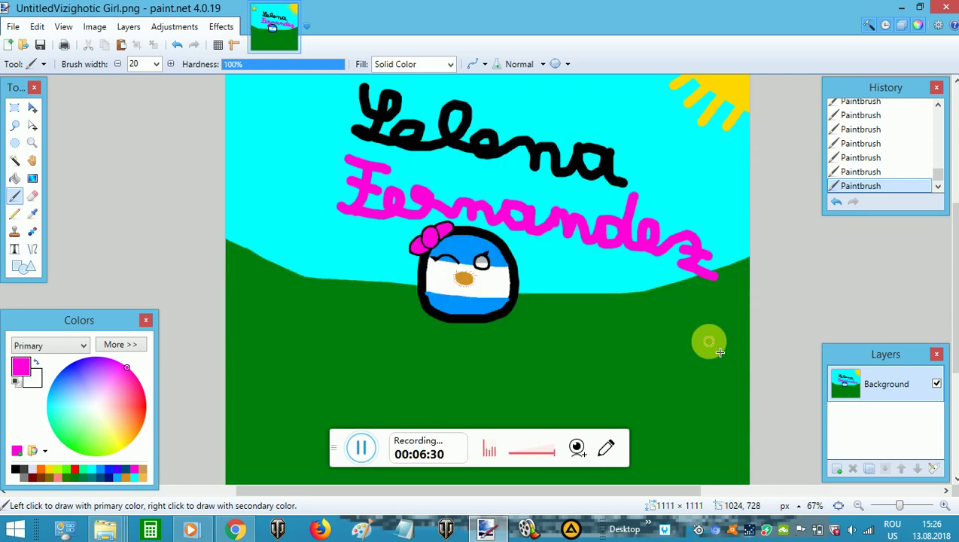
Switch to Windows Media Player, play the Immortal Yi Soon Shin title theme, and minimise windows back to the paint.net drawing.
left_click(362, 450)
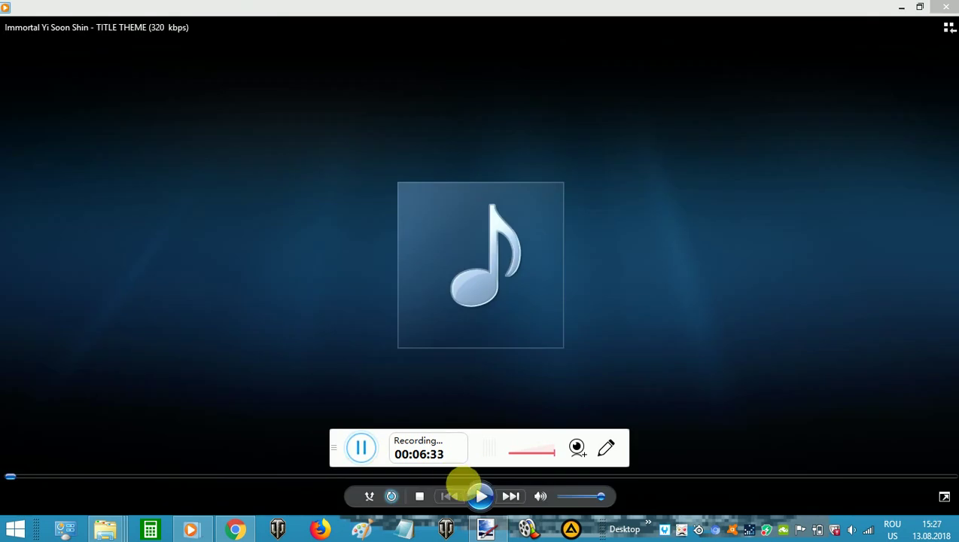
left_click(479, 494)
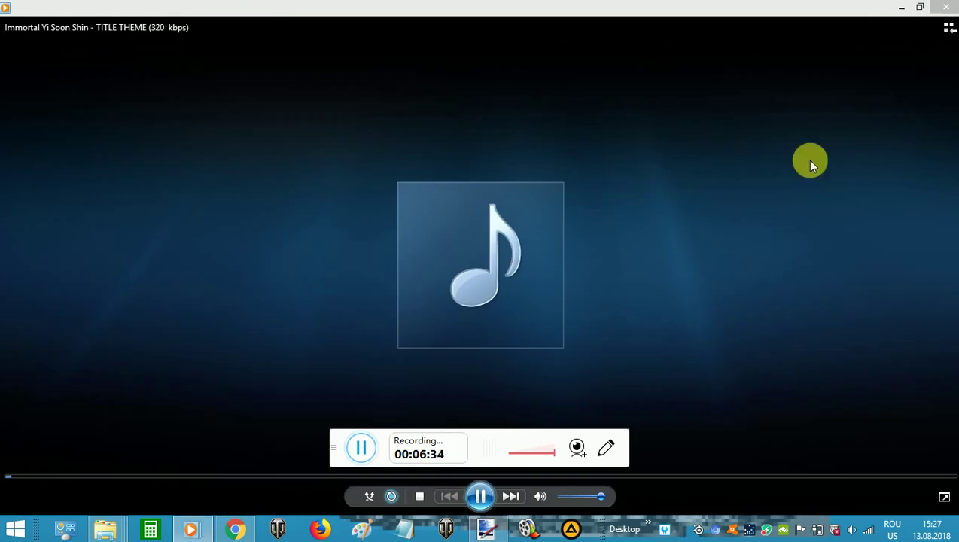
left_click(902, 8)
left_click(900, 9)
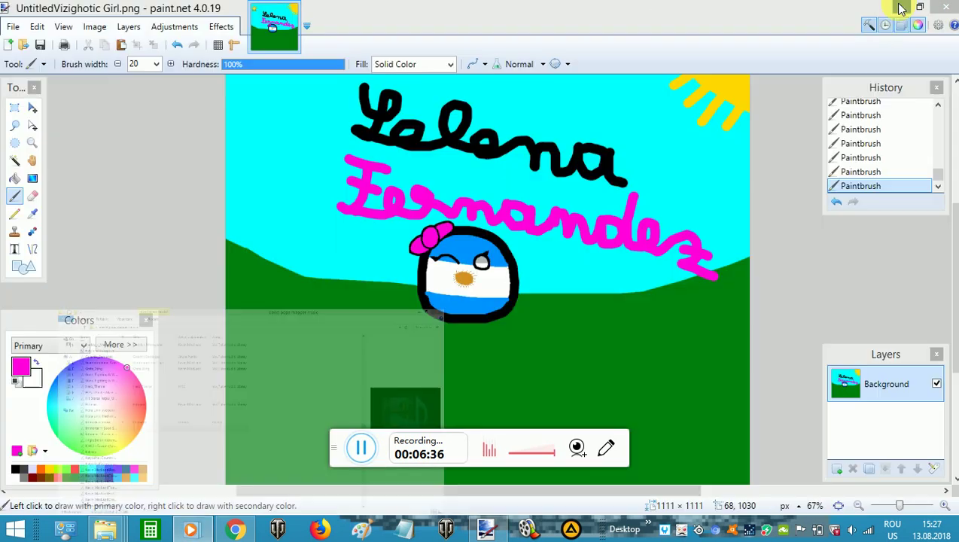
Handwrite "Vizighotic" in red across the grass below the countryball with the Paintbrush, dotting each i.
left_click(14, 198)
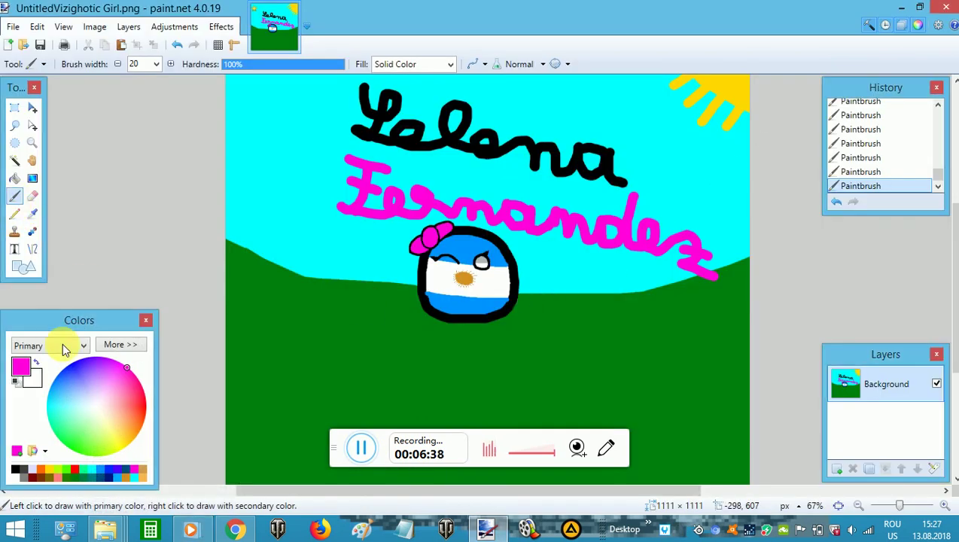
left_click(79, 472)
scroll(310, 295, "down", 2)
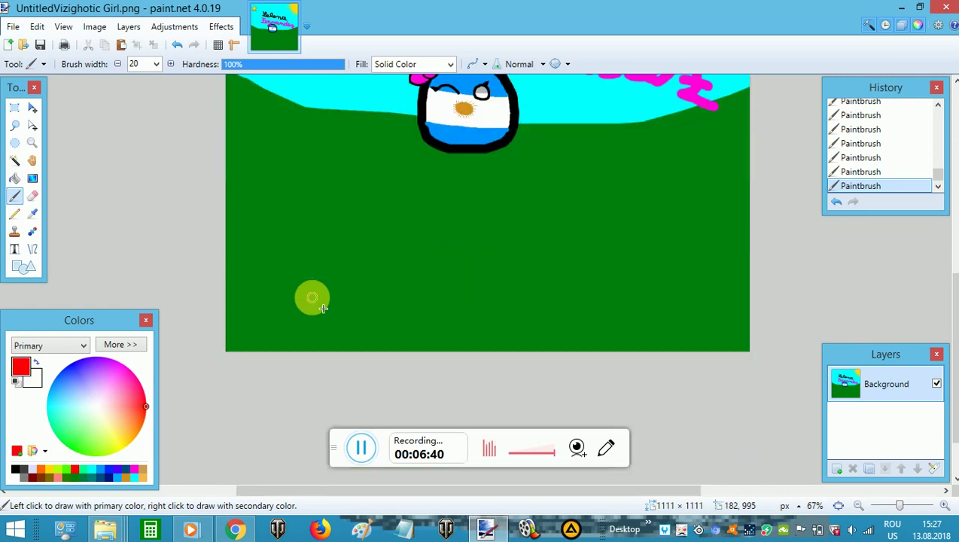
scroll(310, 295, "up", 1)
mouse_move(229, 261)
left_mouse_down()
mouse_move(256, 254)
mouse_move(273, 286)
mouse_move(294, 282)
mouse_move(311, 257)
mouse_move(299, 250)
mouse_move(295, 262)
mouse_move(323, 274)
mouse_move(294, 283)
mouse_move(303, 292)
mouse_move(329, 294)
mouse_move(345, 279)
mouse_move(354, 297)
mouse_move(345, 270)
mouse_move(355, 302)
mouse_move(377, 280)
mouse_move(390, 282)
mouse_move(388, 306)
mouse_move(414, 315)
mouse_move(392, 296)
mouse_move(412, 296)
mouse_move(414, 314)
mouse_move(434, 292)
mouse_move(443, 310)
mouse_move(438, 277)
mouse_move(441, 310)
mouse_move(458, 295)
mouse_move(469, 313)
mouse_move(479, 297)
mouse_move(458, 296)
mouse_move(478, 298)
mouse_move(482, 316)
mouse_move(476, 334)
mouse_move(457, 334)
mouse_move(506, 310)
mouse_move(512, 287)
mouse_move(501, 290)
mouse_move(500, 314)
mouse_move(456, 328)
mouse_move(482, 324)
mouse_move(510, 283)
mouse_move(501, 306)
mouse_move(553, 311)
mouse_move(570, 298)
mouse_move(575, 322)
mouse_move(588, 322)
mouse_move(584, 301)
mouse_move(595, 319)
mouse_move(653, 325)
left_mouse_up()
left_click(345, 268)
left_click(607, 289)
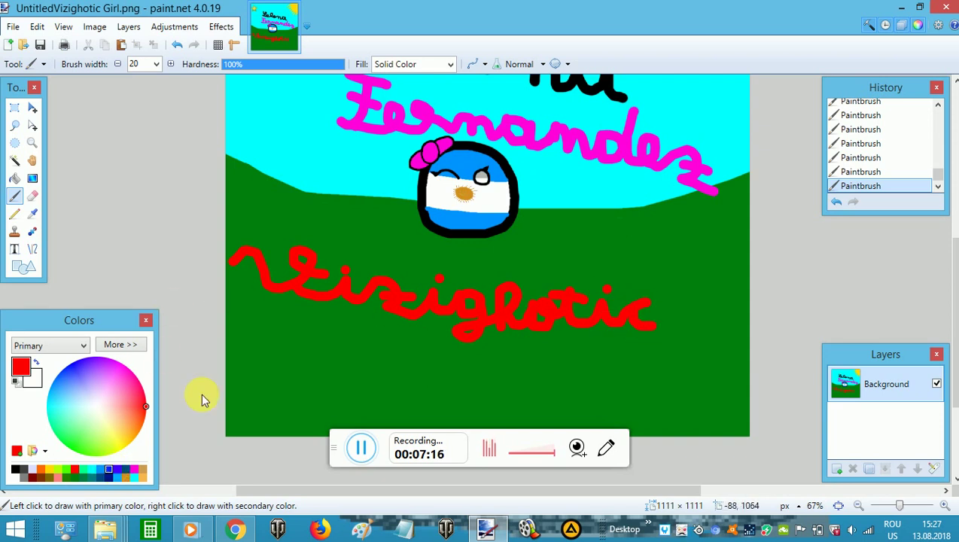
Handwrite "Girl" in blue on the grass beneath the red word and save the image.
left_click(108, 469)
scroll(307, 320, "down", 3)
left_click(255, 235)
mouse_move(263, 256)
left_mouse_down()
mouse_move(300, 267)
mouse_move(278, 289)
mouse_move(267, 285)
mouse_move(297, 291)
mouse_move(338, 274)
left_mouse_up()
mouse_move(333, 289)
left_mouse_down()
mouse_move(344, 256)
mouse_move(335, 260)
mouse_move(375, 290)
mouse_move(408, 260)
left_mouse_up()
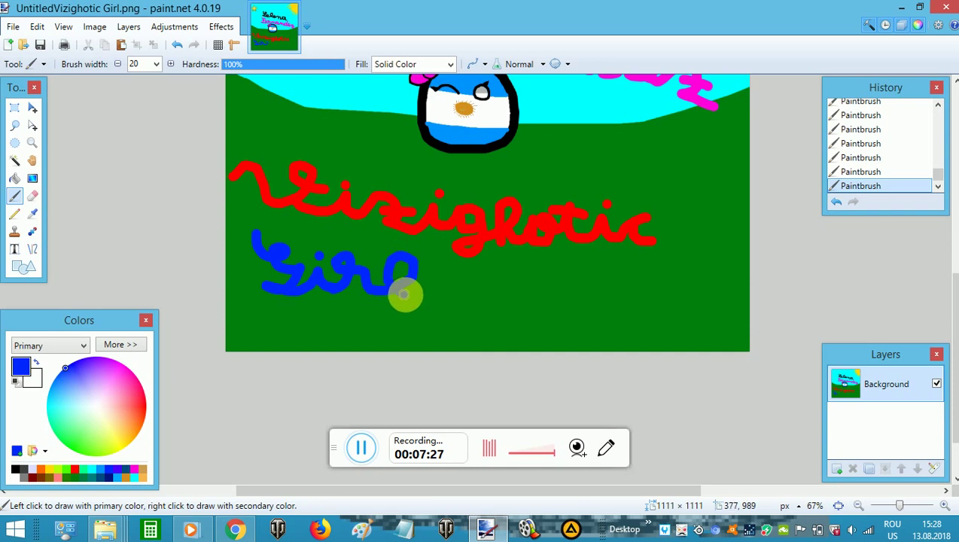
scroll(414, 301, "up", 6)
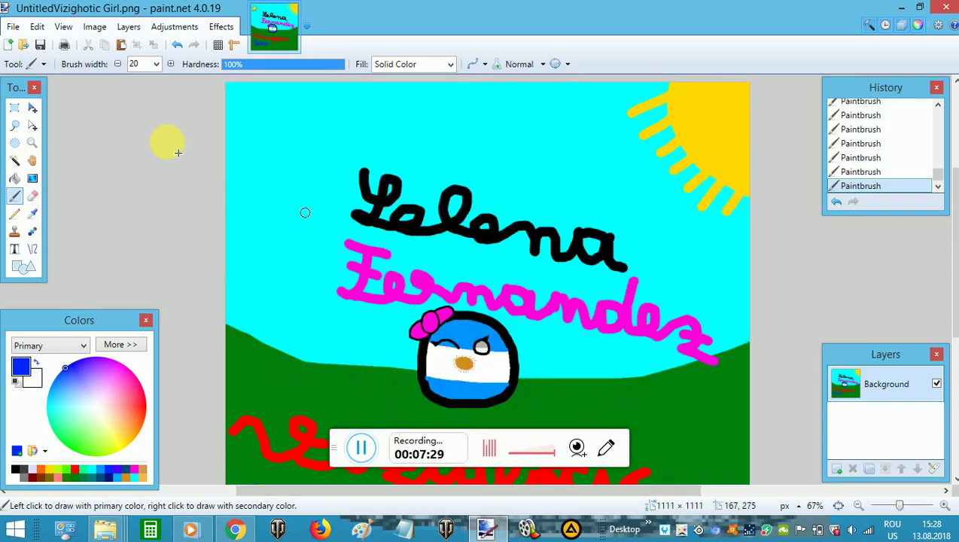
left_click(40, 45)
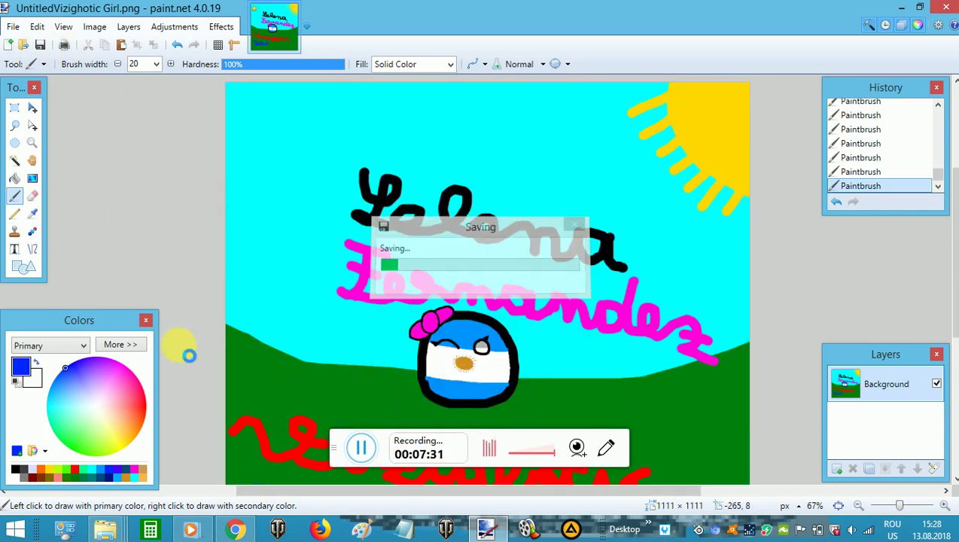
Switch to File Explorer, open the frequently used "How" folder, and maximise its window.
left_click(104, 531)
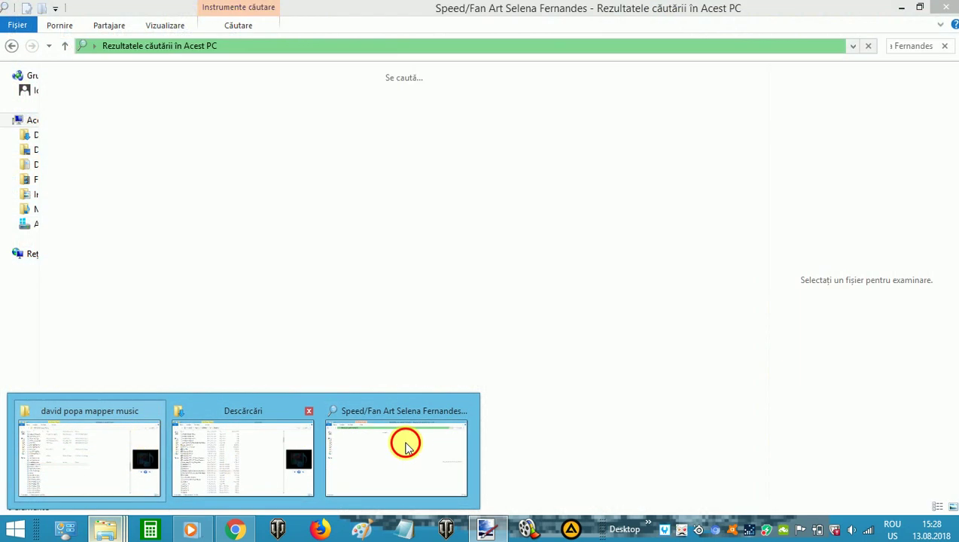
left_click(407, 441)
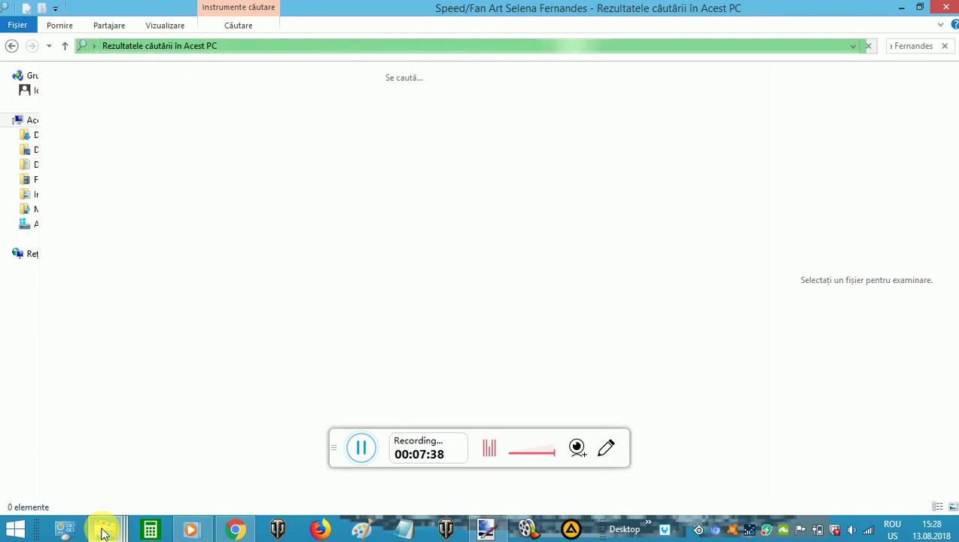
right_click(105, 528)
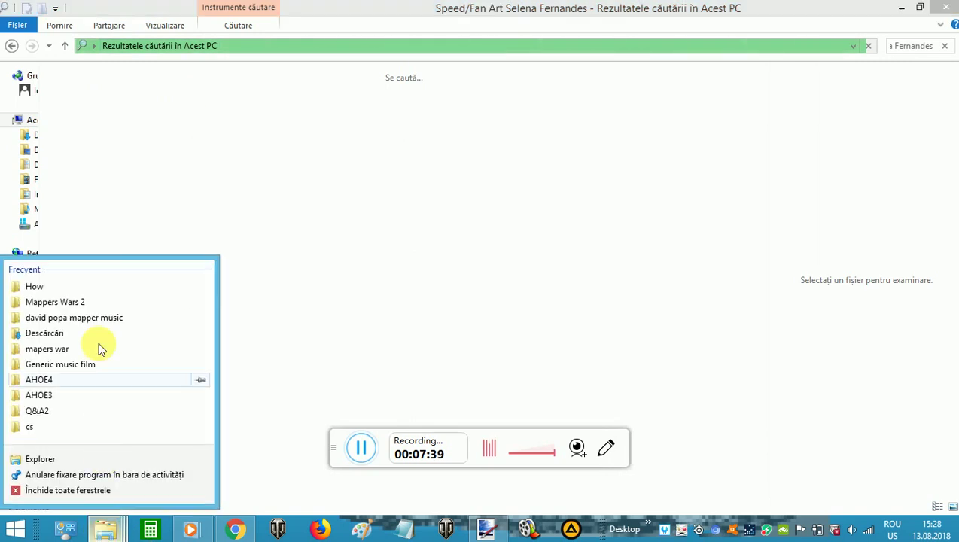
left_click(77, 290)
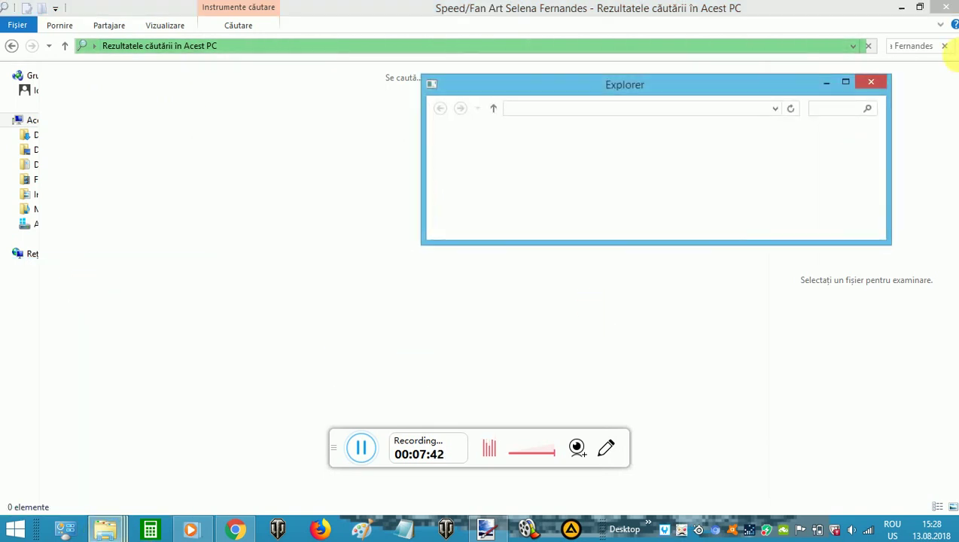
left_click(850, 85)
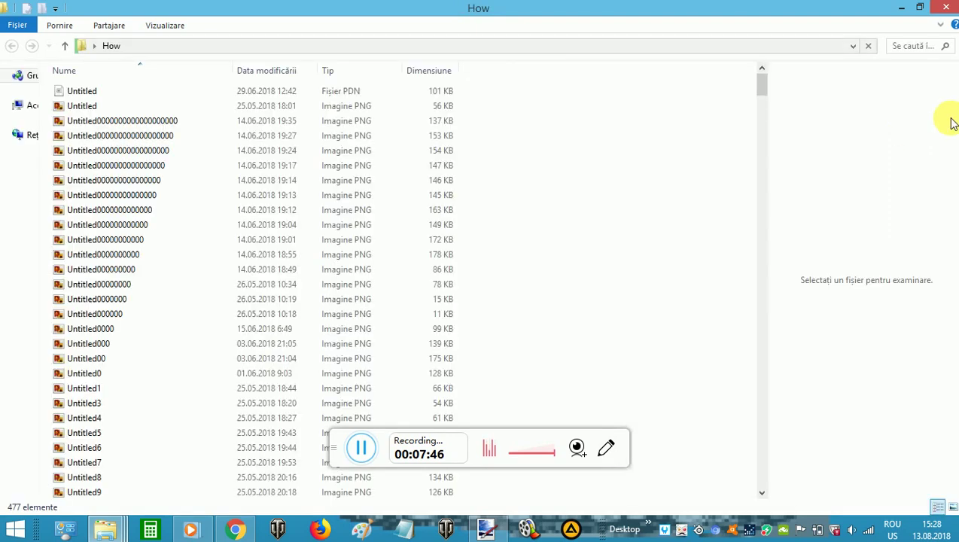
Open the "UntitledVizighotic Girl" image in Windows Photo Viewer, view it as a full-screen slide show, and exit the show.
left_click_drag(762, 93, 755, 496)
left_click(172, 466)
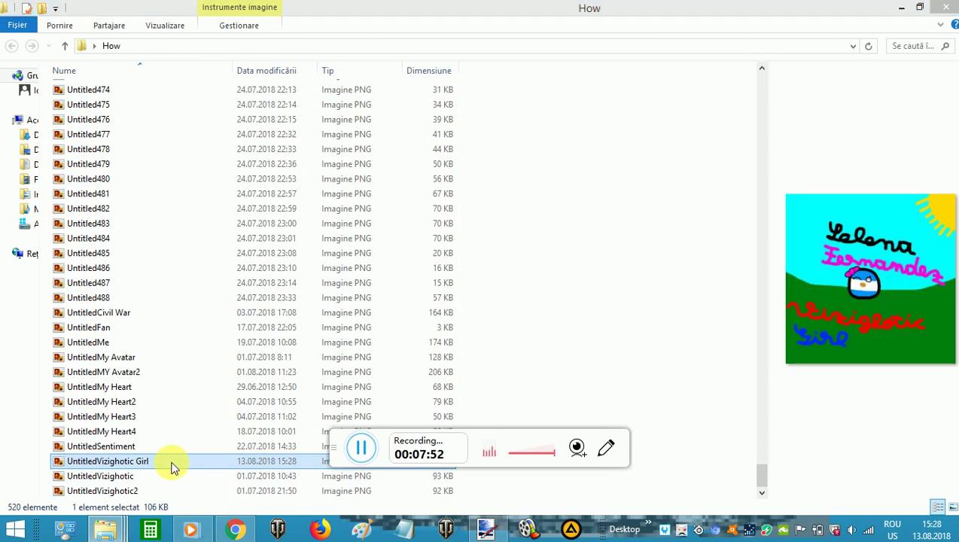
double_click(172, 466)
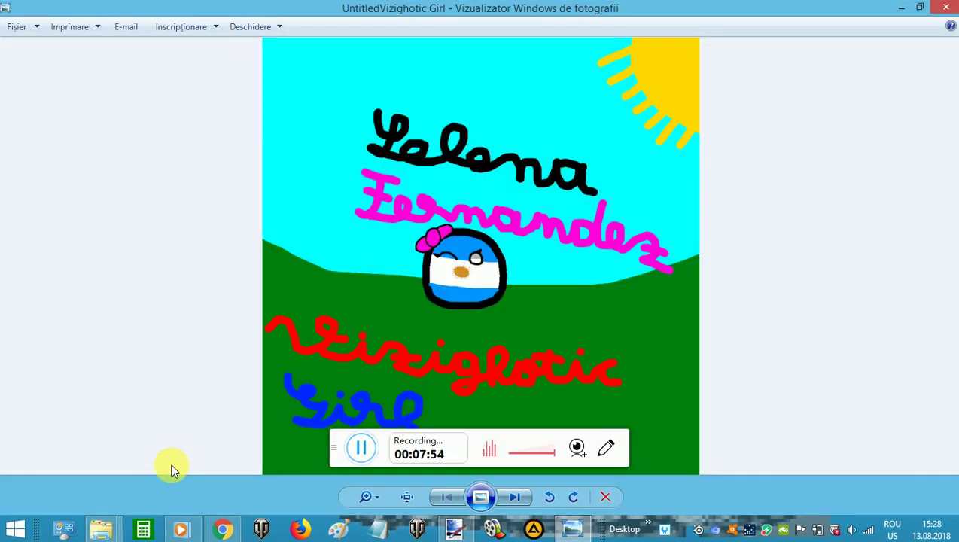
left_click(482, 496)
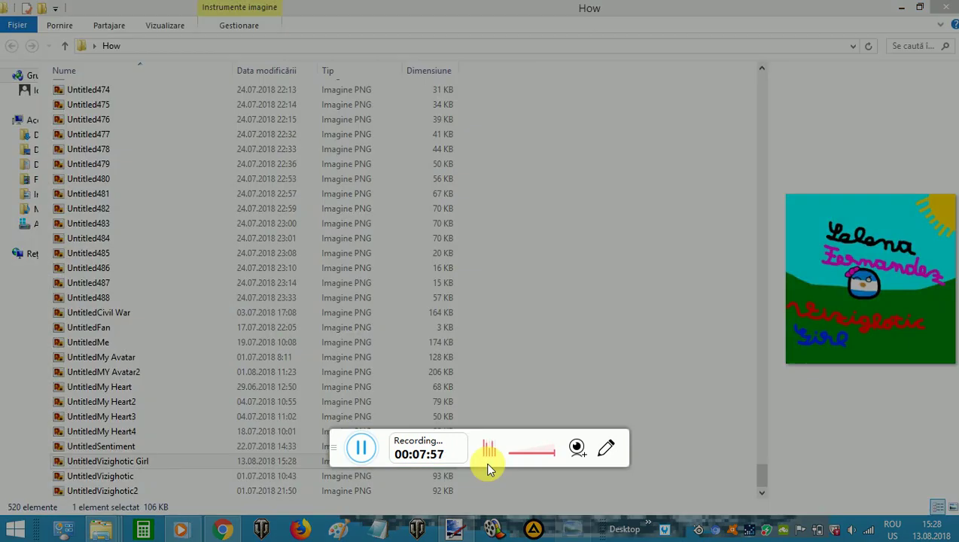
key("Escape")
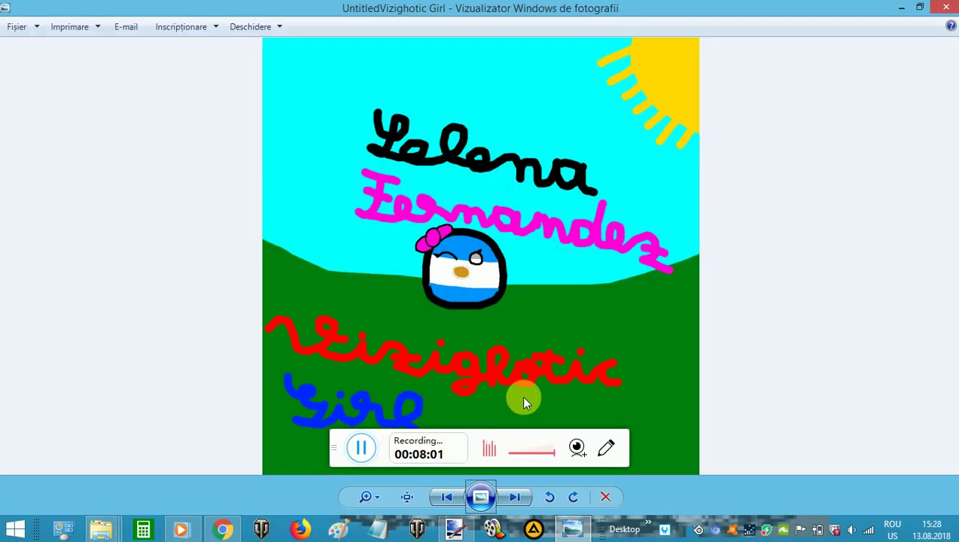